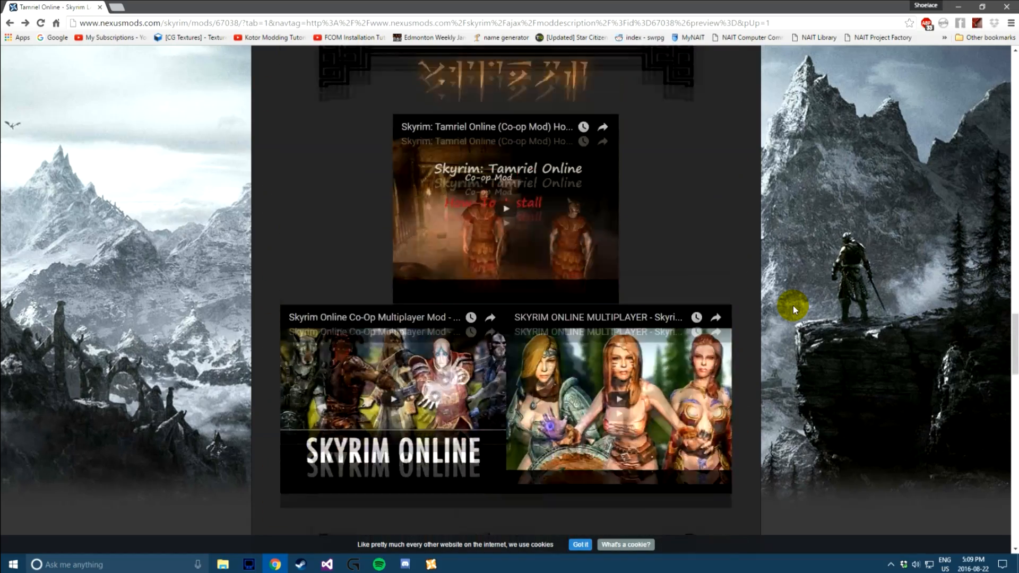
Step: Download the Tamriel Online Client main file from the mod's files page through the mod manager, skipping the donation
{"action": "scroll", "coordinate": [799, 304], "scroll_direction": "up", "scroll_amount": 4}
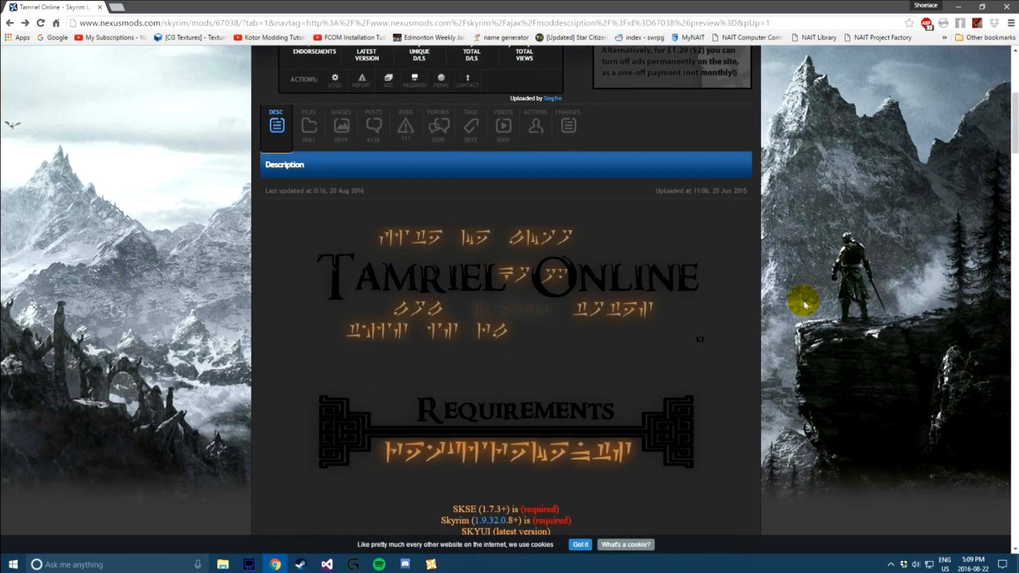
{"action": "left_click", "coordinate": [305, 289]}
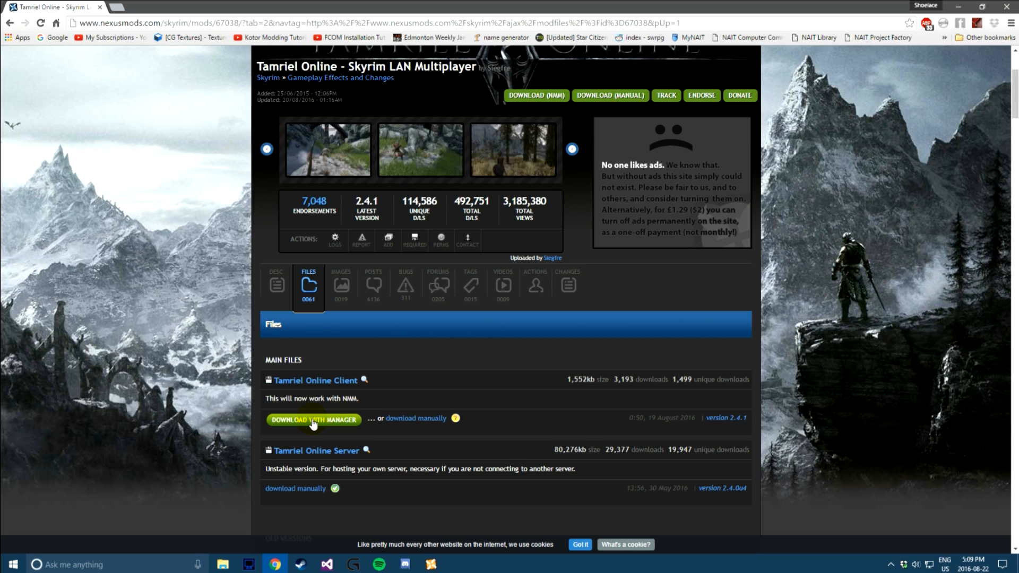
{"action": "left_click", "coordinate": [313, 421]}
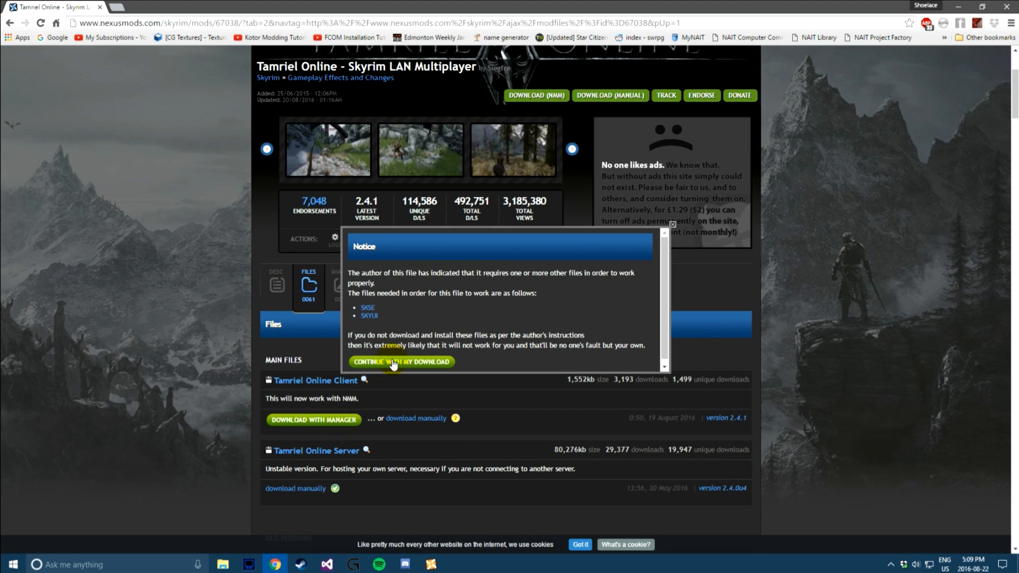
{"action": "left_click", "coordinate": [395, 363]}
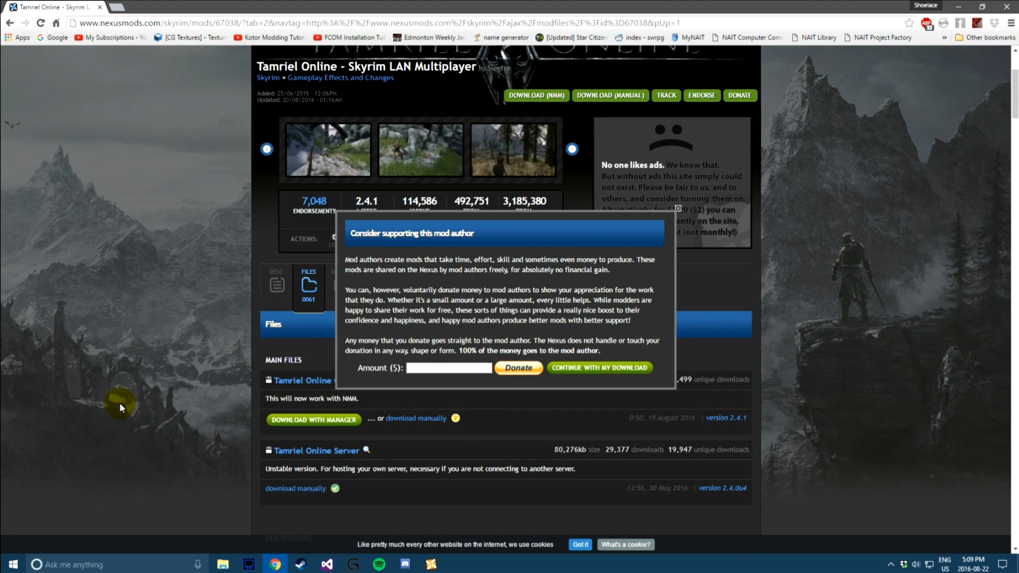
{"action": "left_click", "coordinate": [575, 371]}
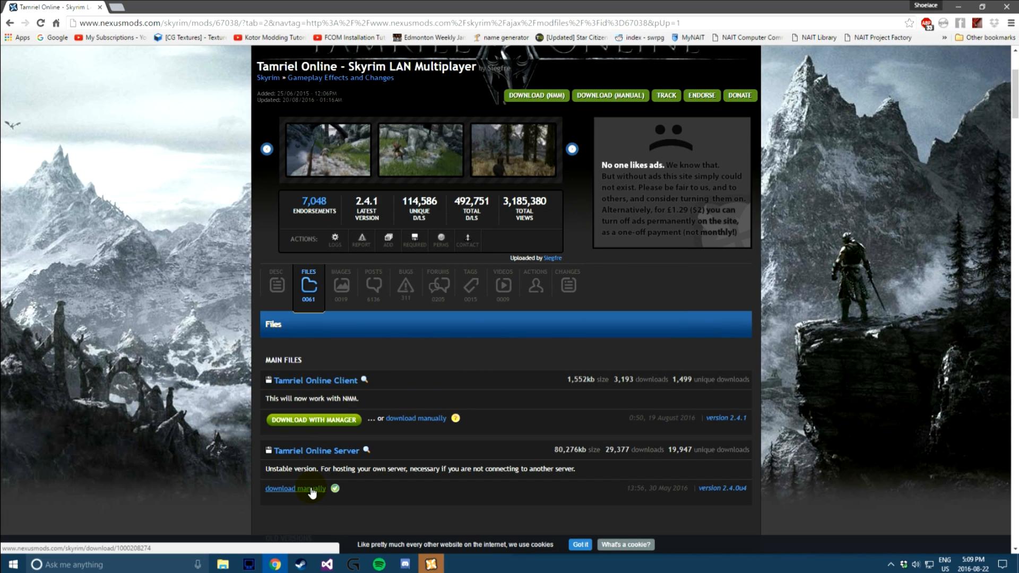
Step: Download the Tamriel Online Server file manually, skipping the donation, and dismiss the download dialog
{"action": "left_click", "coordinate": [311, 488]}
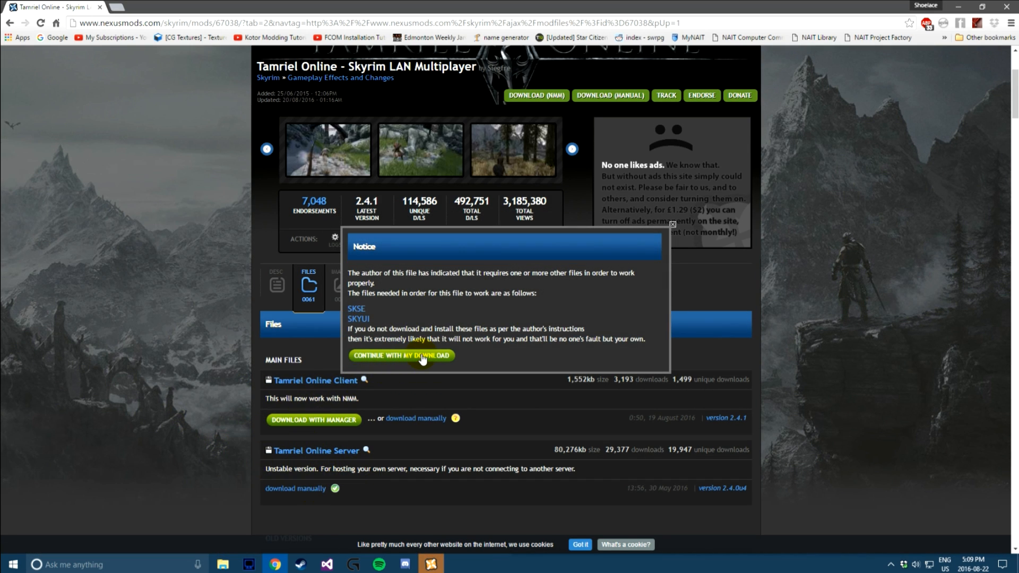
{"action": "left_click", "coordinate": [423, 356]}
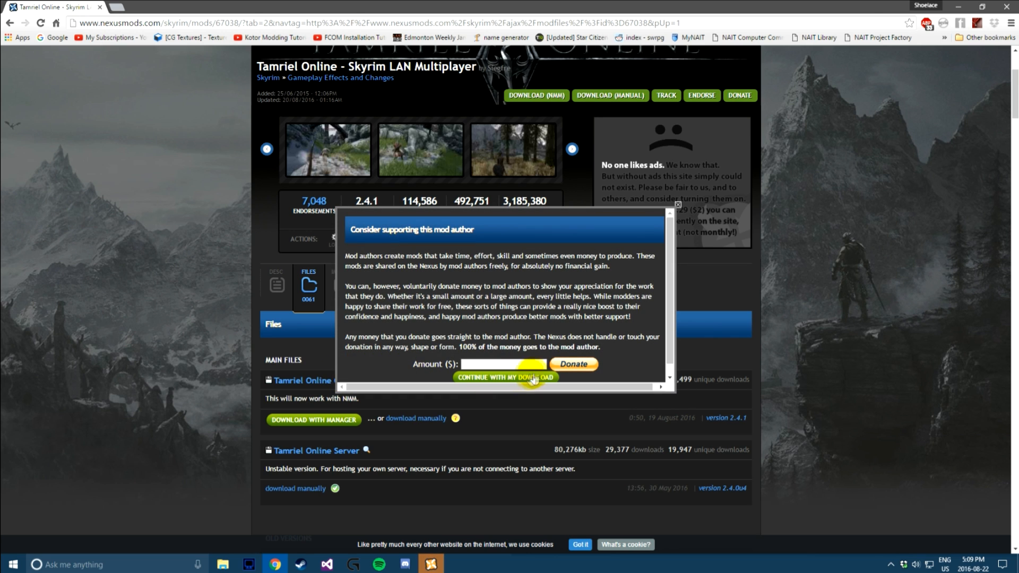
{"action": "left_click", "coordinate": [541, 379]}
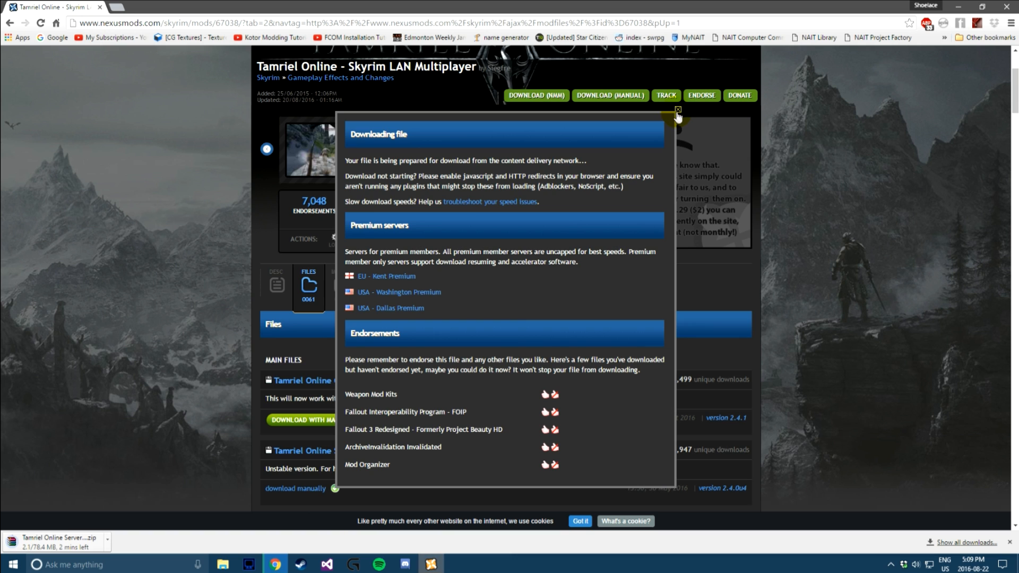
{"action": "left_click", "coordinate": [678, 112]}
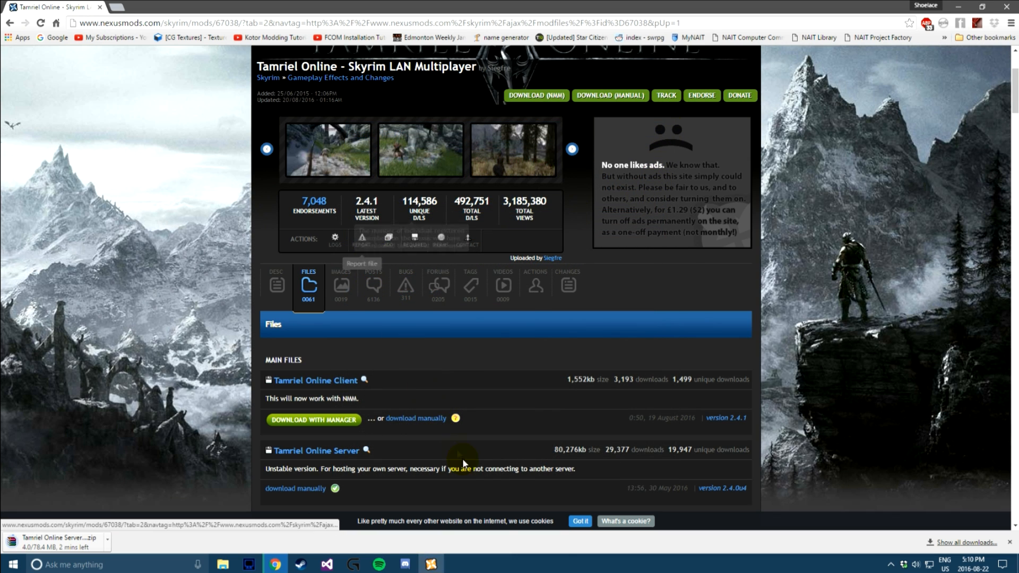
Step: Switch to Nexus Mod Manager and install the inactive Tamriel Online - Skyrim LAN Multiplayer mod
{"action": "left_click", "coordinate": [430, 565]}
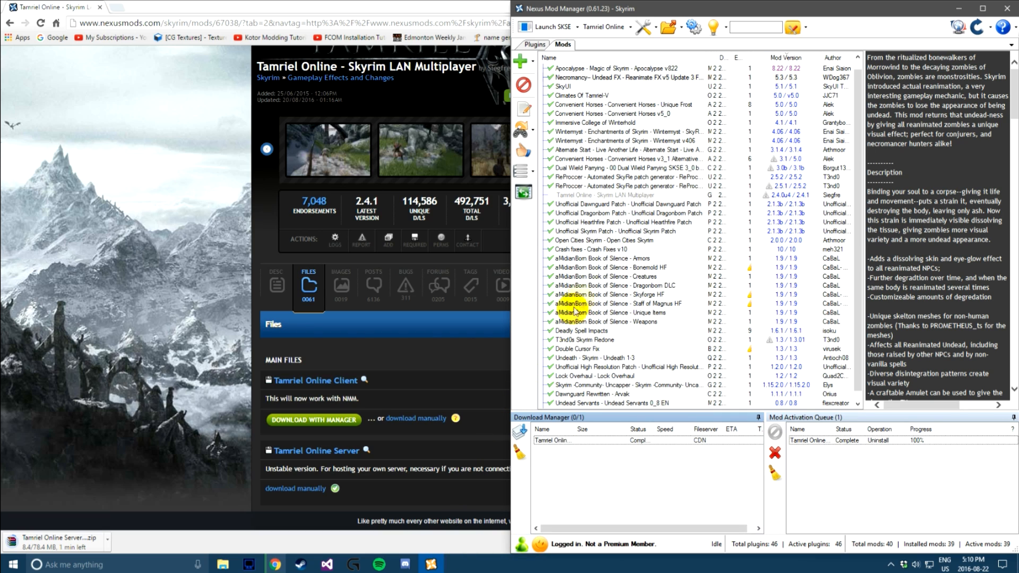
{"action": "left_click", "coordinate": [620, 195]}
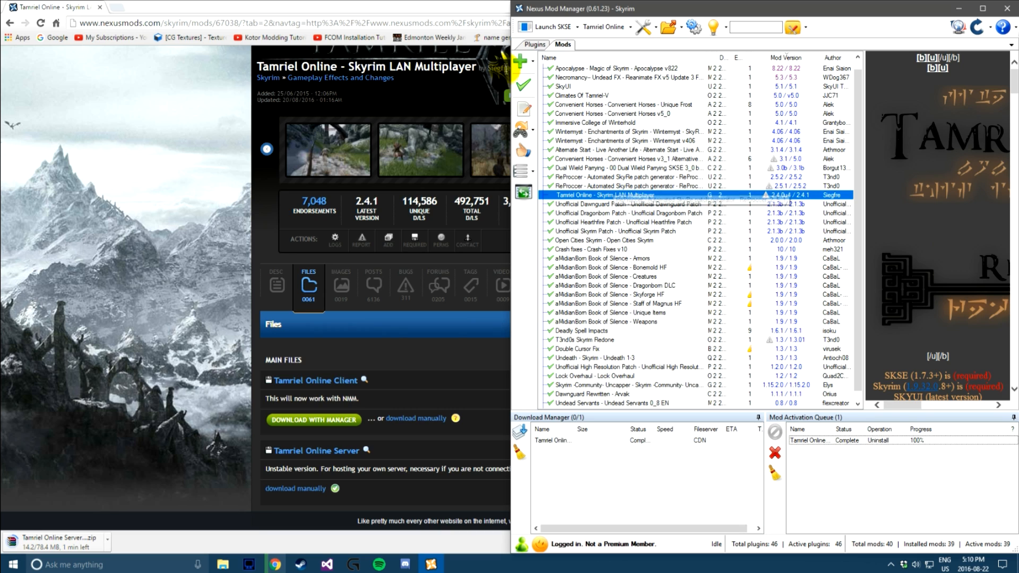
{"action": "left_click", "coordinate": [524, 85]}
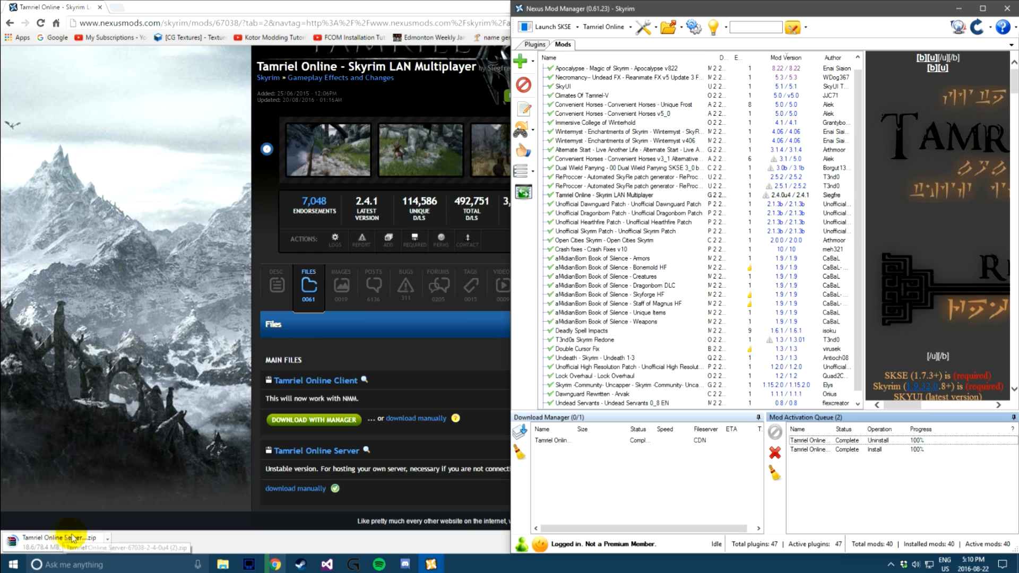
Step: Return to the browser, snap it to half the screen, and place the downloaded Tamriel Online Server zip on the desktop
{"action": "left_click", "coordinate": [325, 546]}
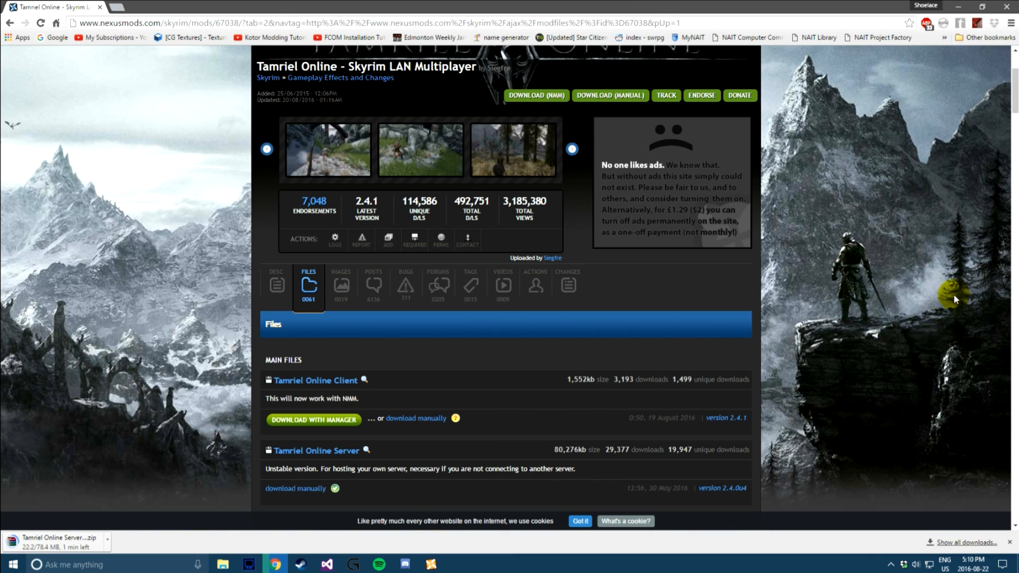
{"action": "left_click_drag", "start_coordinate": [400, 5], "coordinate": [727, 29]}
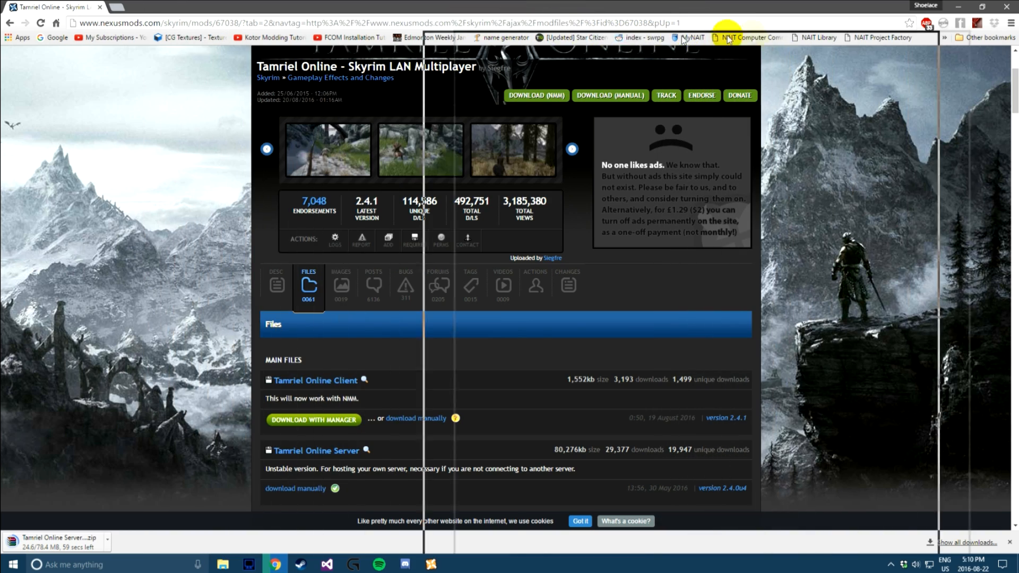
{"action": "left_click_drag", "start_coordinate": [728, 30], "coordinate": [1015, 47]}
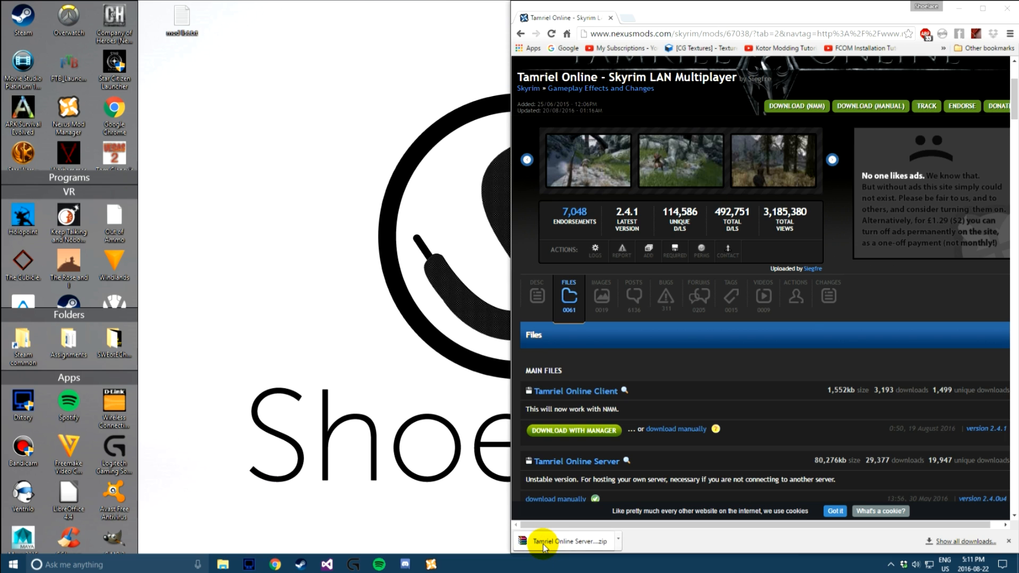
{"action": "left_click_drag", "start_coordinate": [543, 547], "coordinate": [294, 327]}
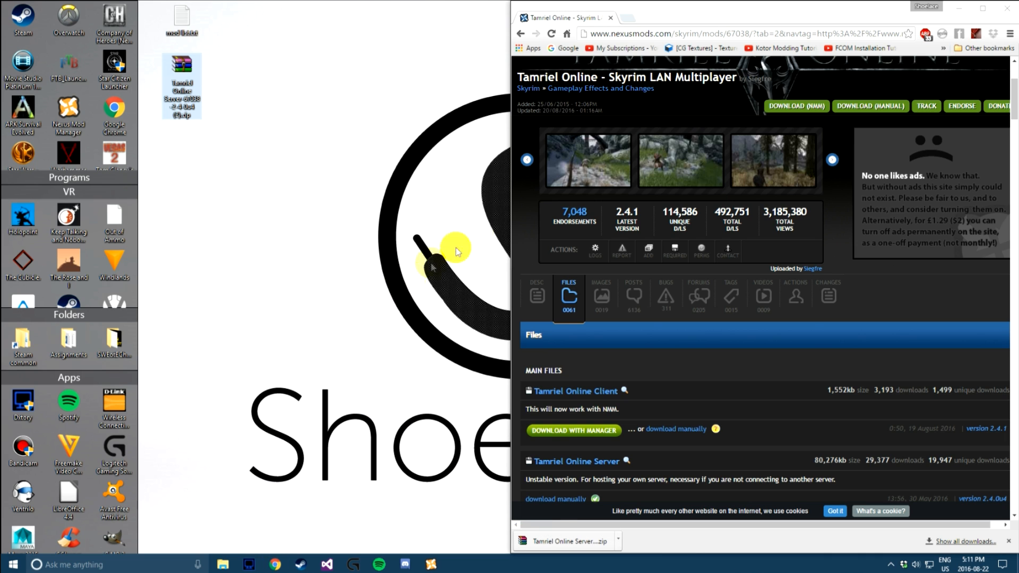
Step: Minimize the browser and add the Tamriel Online Server zip from the desktop as a mod in Nexus Mod Manager
{"action": "left_click", "coordinate": [970, 5]}
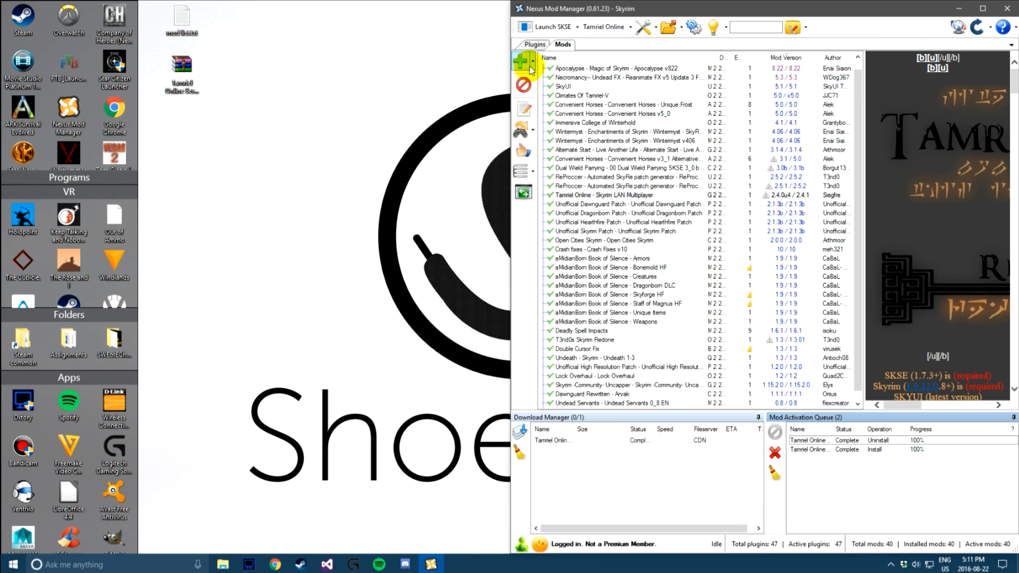
{"action": "left_click", "coordinate": [527, 68]}
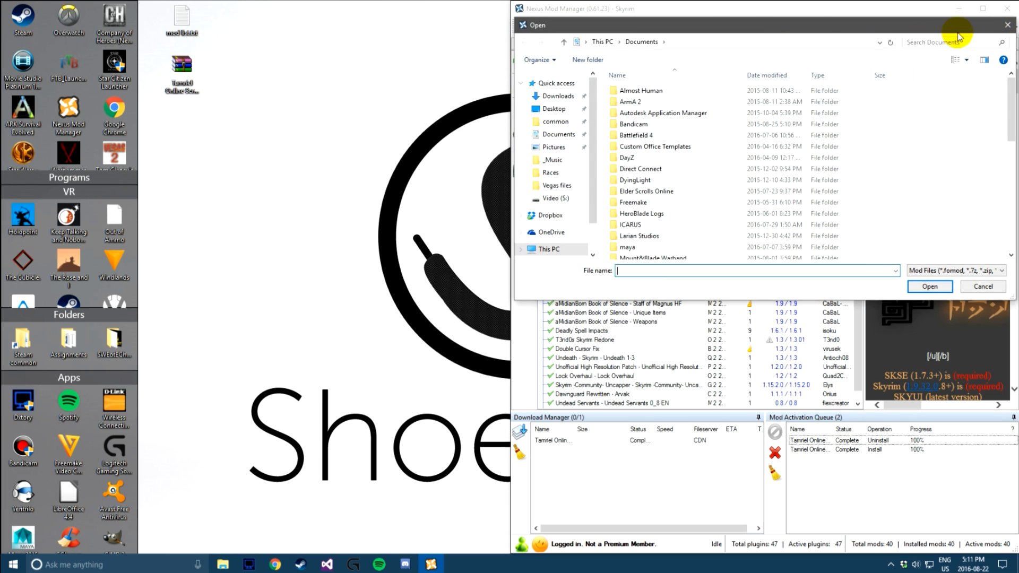
{"action": "left_click_drag", "start_coordinate": [178, 65], "coordinate": [616, 199]}
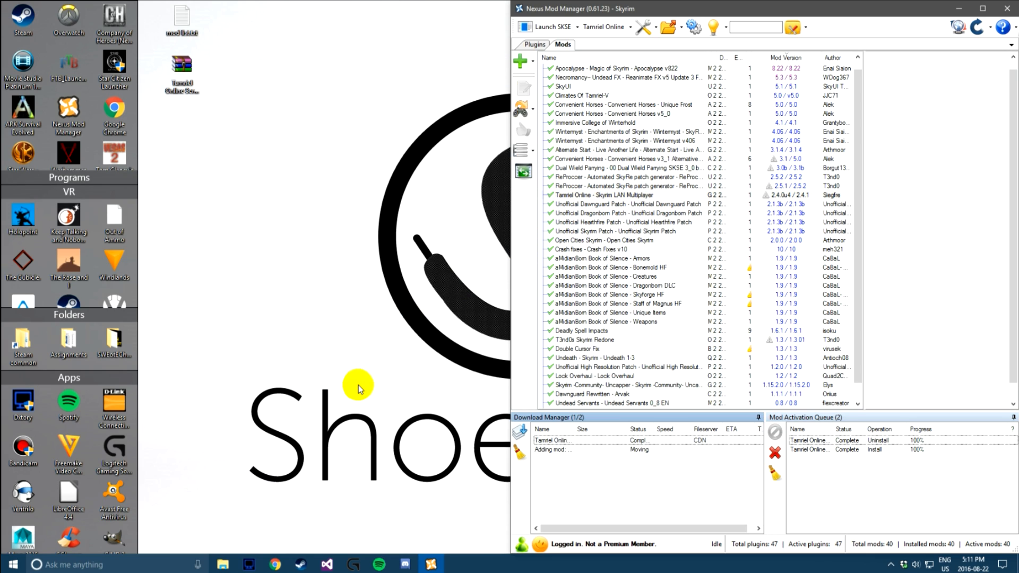
Step: Rename the newly added Tamriel Online server entry as "Tamriel Online - Skyrim LAN Multiplayer - server"
{"action": "left_click", "coordinate": [650, 194]}
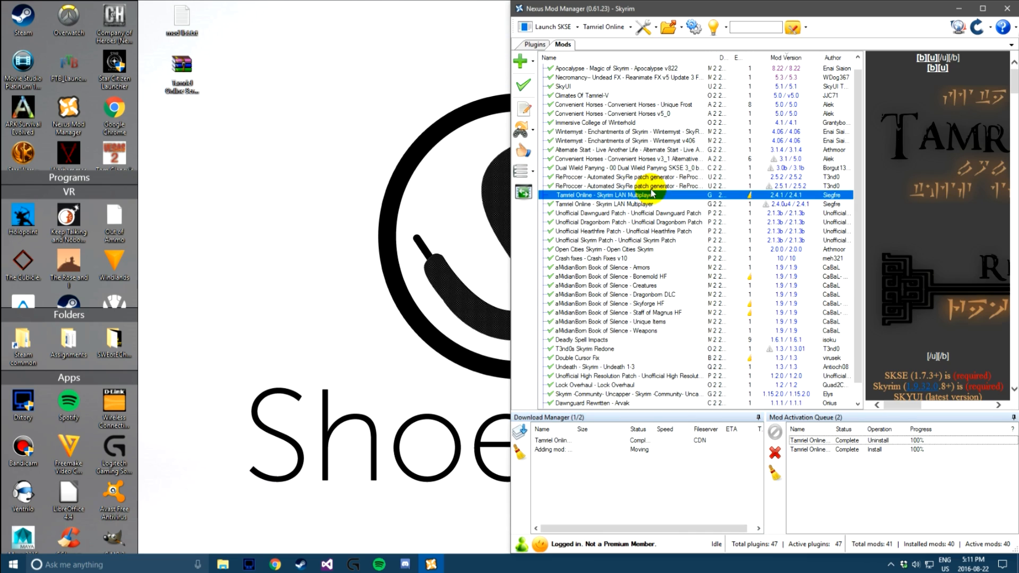
{"action": "right_click", "coordinate": [626, 194]}
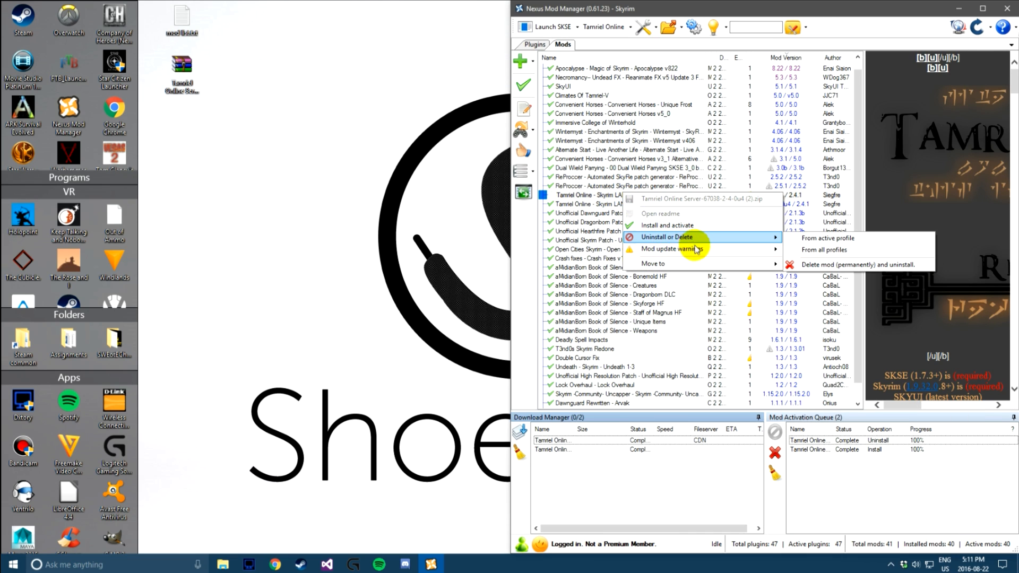
{"action": "left_click", "coordinate": [575, 196]}
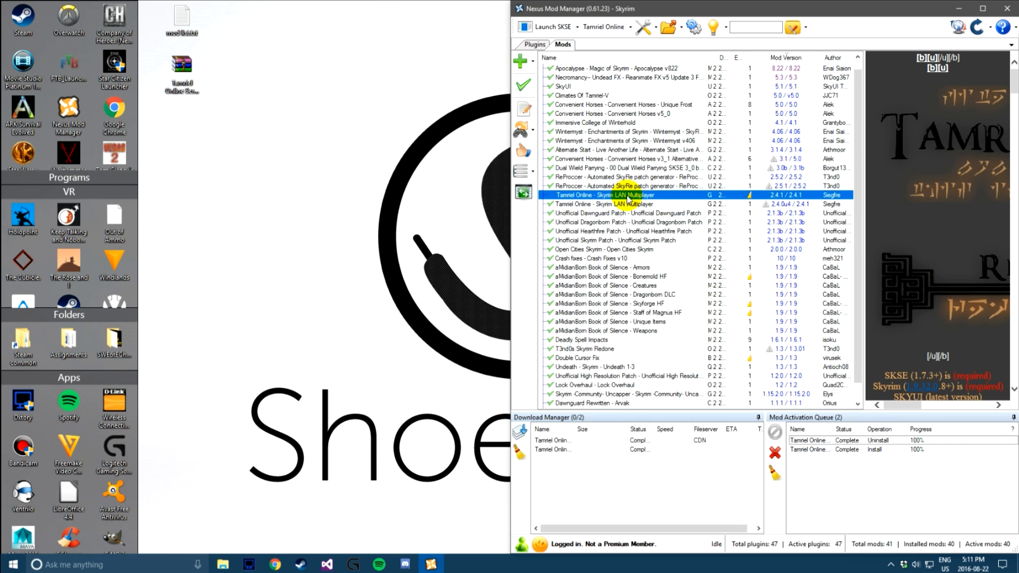
{"action": "left_click", "coordinate": [645, 197]}
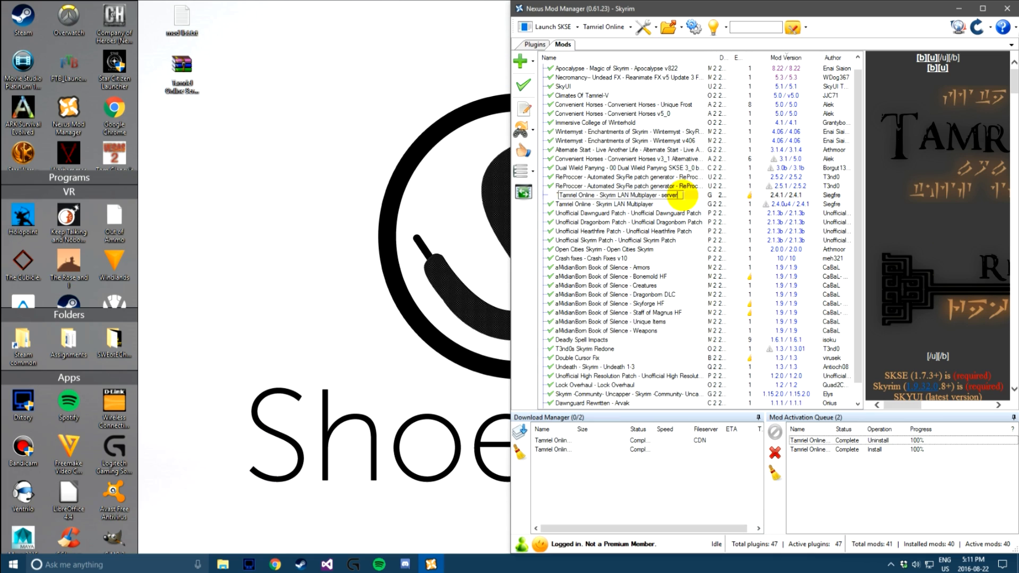
{"action": "left_click", "coordinate": [344, 251]}
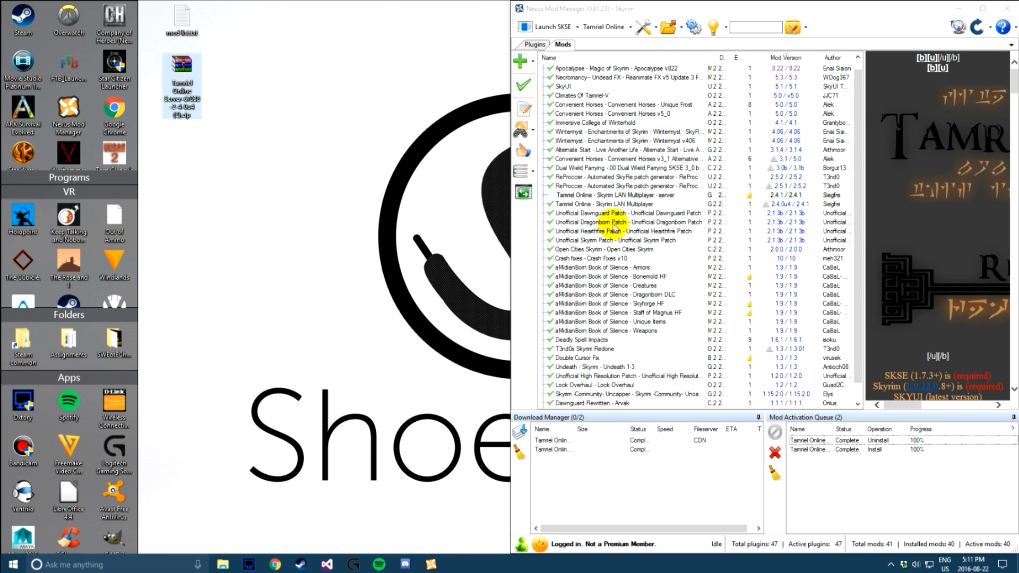
Step: Install and enable the "Tamriel Online - Skyrim LAN Multiplayer - server" mod
{"action": "left_click", "coordinate": [596, 196]}
{"action": "left_click", "coordinate": [525, 92]}
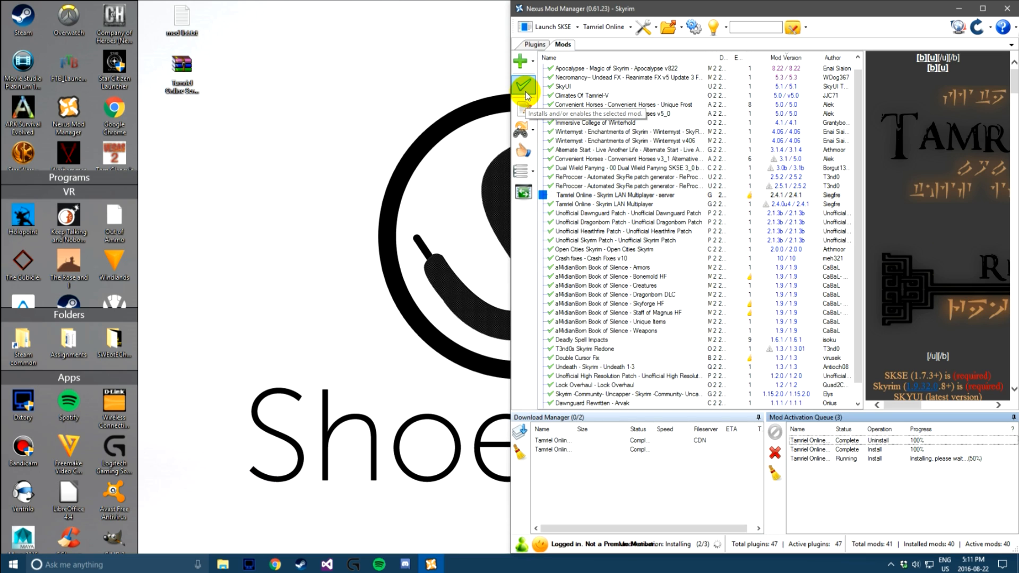
{"action": "left_click", "coordinate": [645, 194]}
{"action": "left_click", "coordinate": [381, 252]}
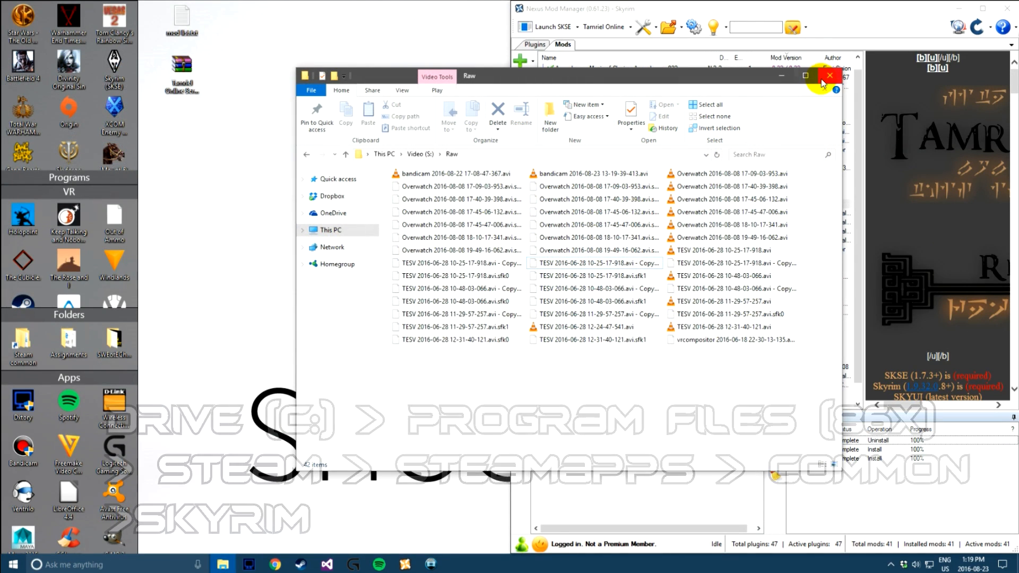
Step: Close the Raw folder window and open the Skyrim folder inside Steam's steamapps\common folder
{"action": "left_click", "coordinate": [830, 75]}
{"action": "double_click", "coordinate": [22, 343]}
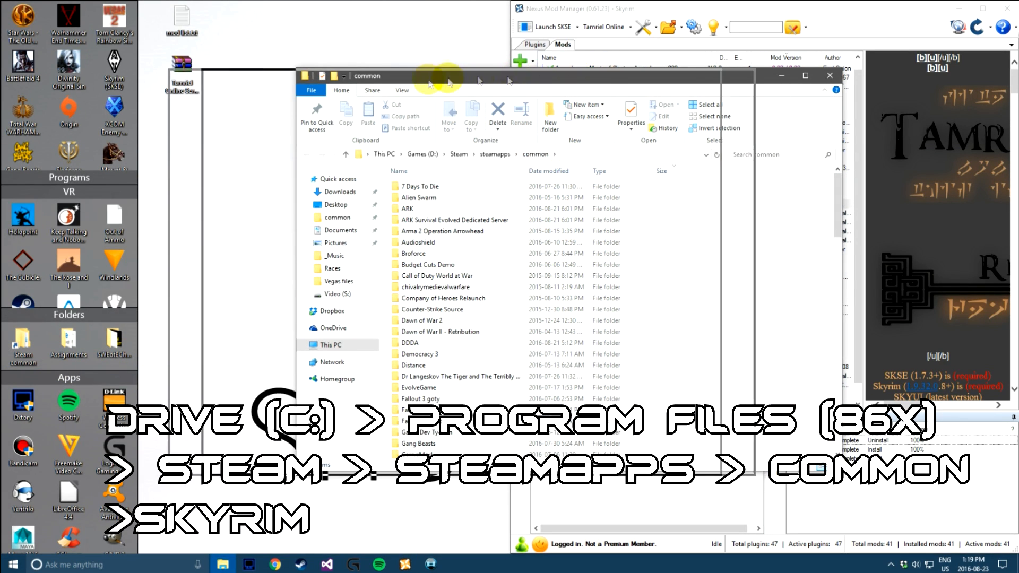
{"action": "left_click_drag", "start_coordinate": [587, 73], "coordinate": [401, 79]}
{"action": "scroll", "coordinate": [287, 352], "scroll_direction": "down", "scroll_amount": 4}
{"action": "scroll", "coordinate": [287, 351], "scroll_direction": "down", "scroll_amount": 7}
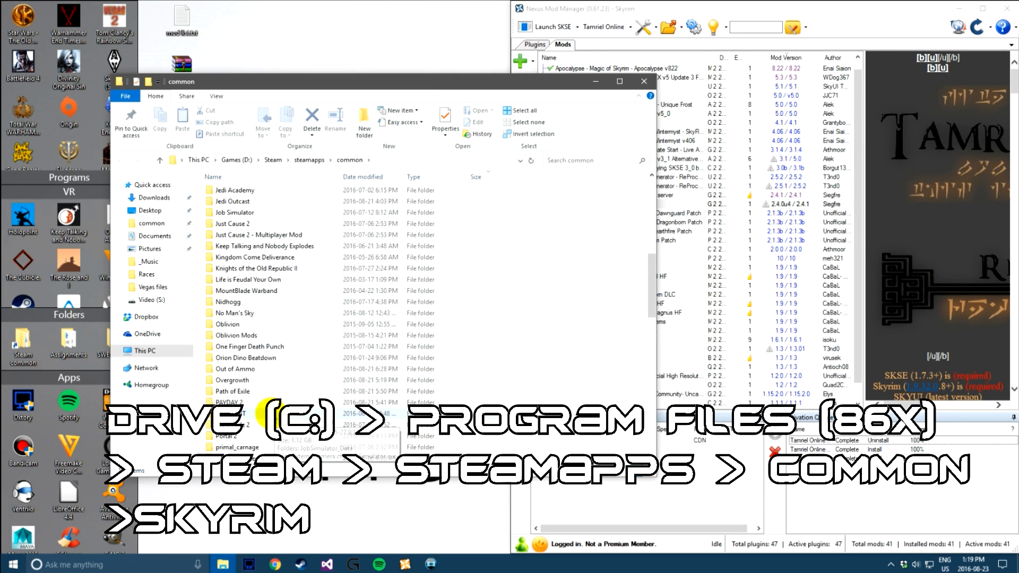
{"action": "scroll", "coordinate": [254, 419], "scroll_direction": "down", "scroll_amount": 4}
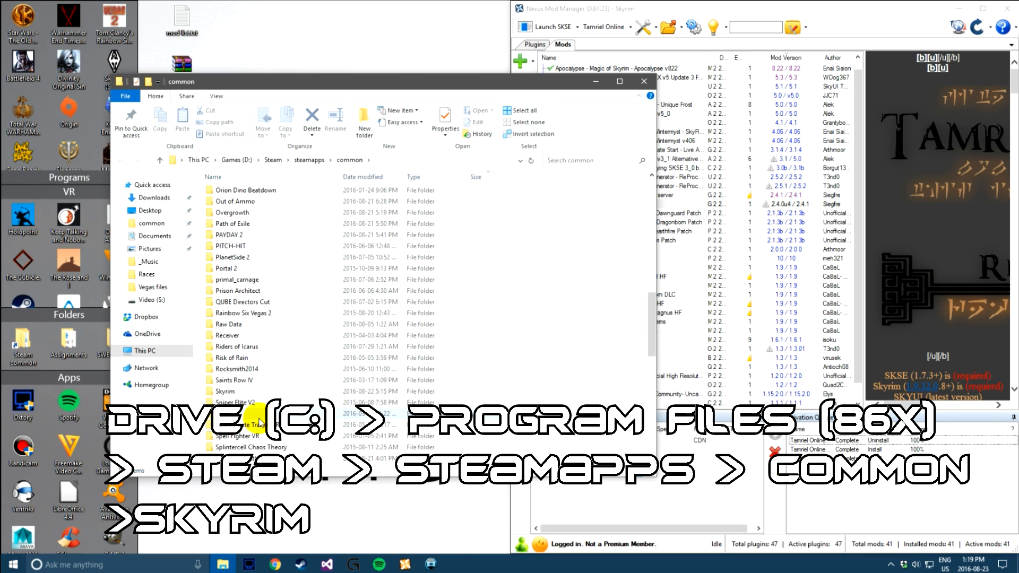
{"action": "double_click", "coordinate": [234, 394]}
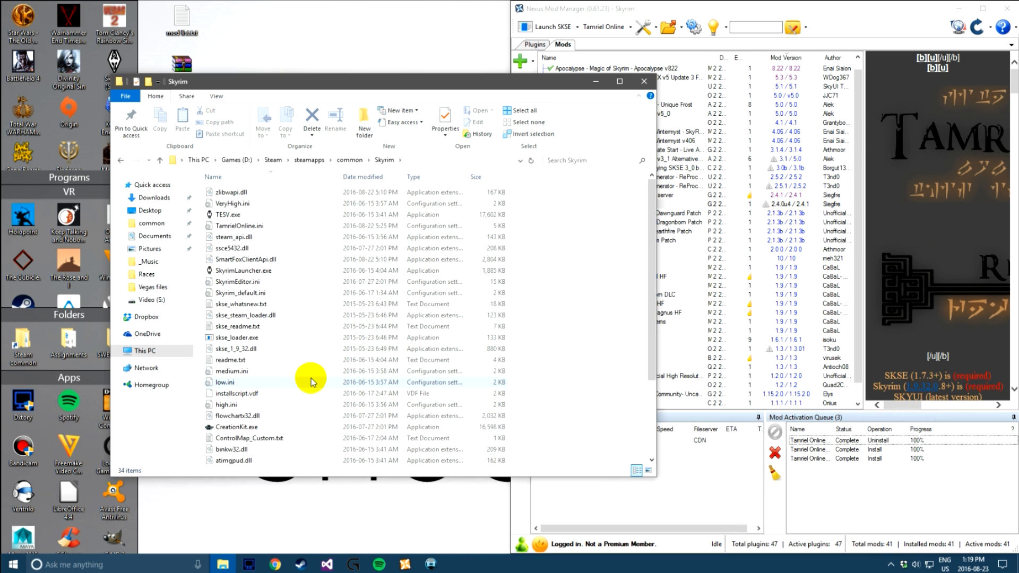
Step: Run sfs2x-standalone.exe from the SFS2X folder inside Tamriel Online Server-67038-2-4-0u4
{"action": "scroll", "coordinate": [310, 379], "scroll_direction": "down", "scroll_amount": 1}
{"action": "double_click", "coordinate": [313, 391]}
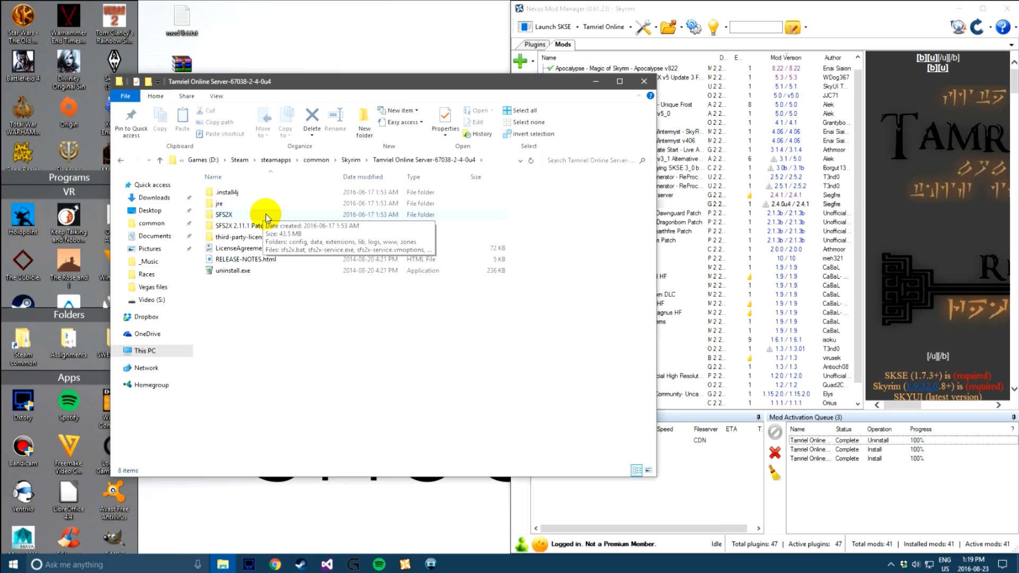
{"action": "double_click", "coordinate": [267, 216]}
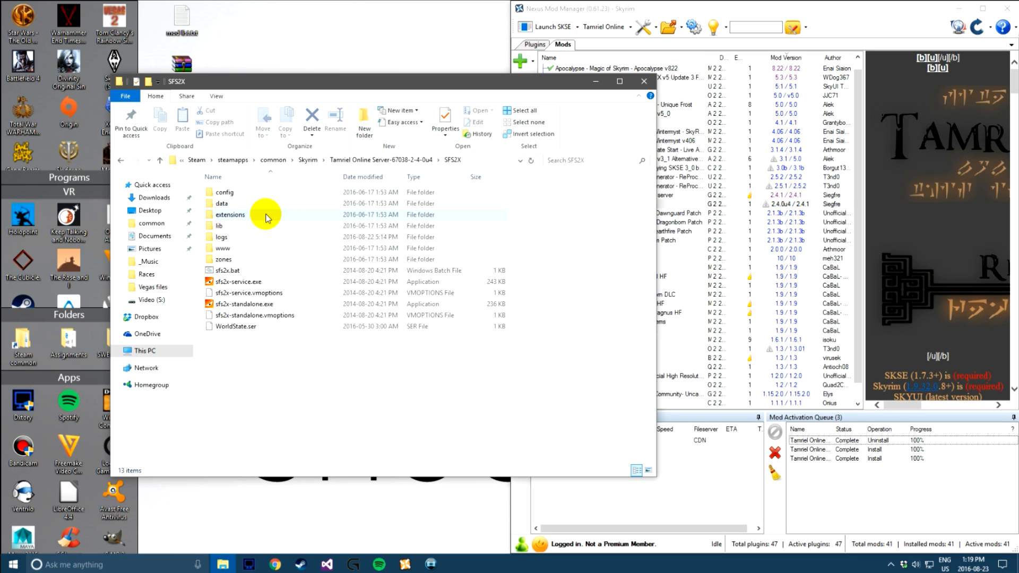
{"action": "double_click", "coordinate": [257, 304]}
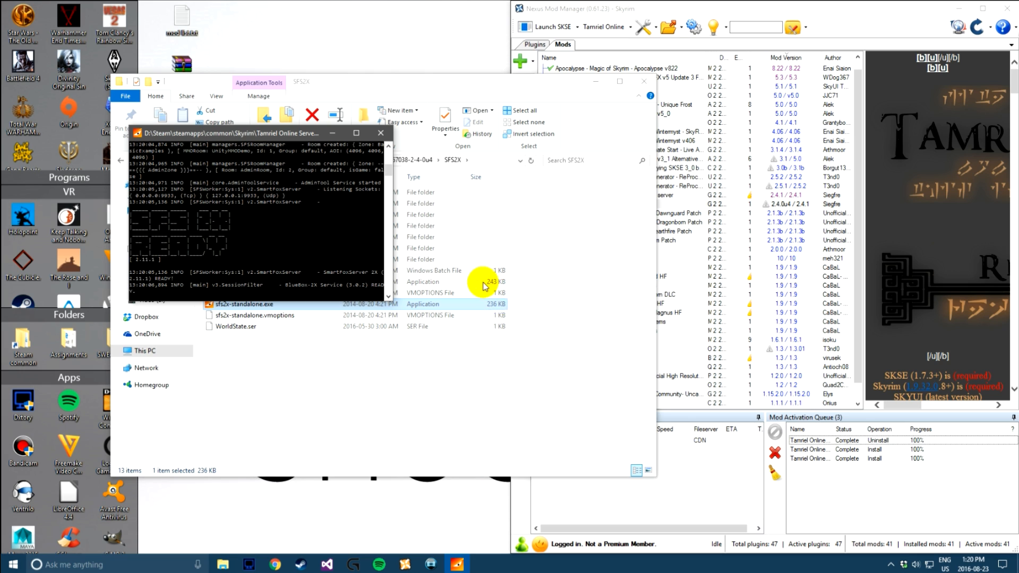
Step: Minimize the SFS2X folder window and the server console, keeping the server running
{"action": "left_click", "coordinate": [596, 81]}
{"action": "left_click_drag", "start_coordinate": [282, 132], "coordinate": [383, 132]}
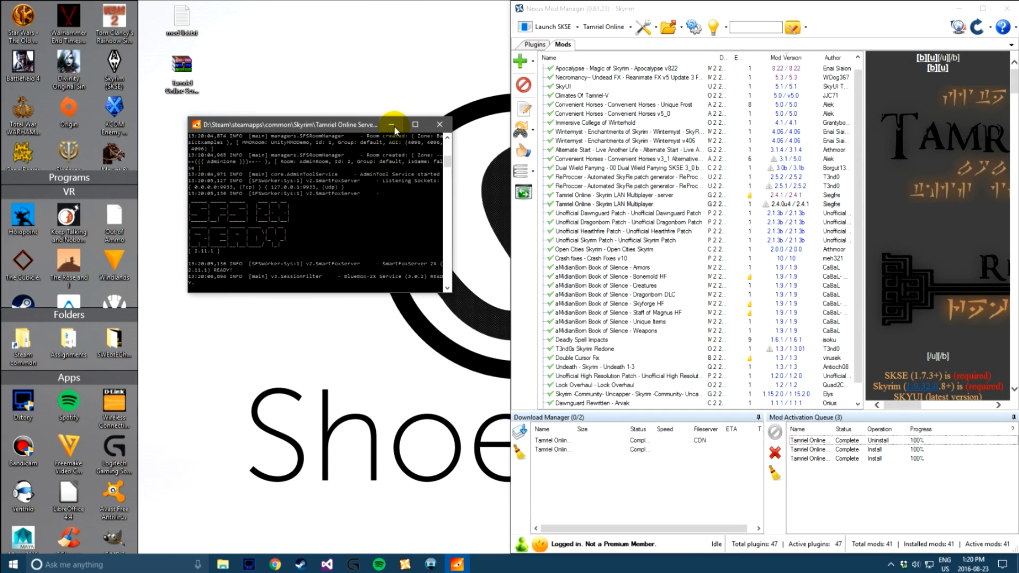
{"action": "left_click", "coordinate": [394, 127]}
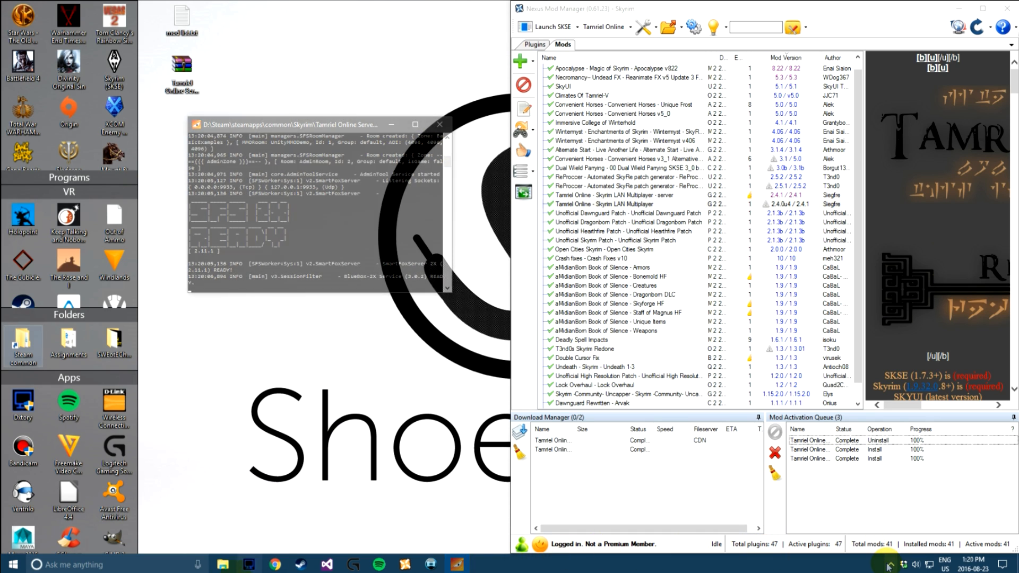
{"action": "left_click", "coordinate": [891, 565]}
{"action": "left_click", "coordinate": [896, 569]}
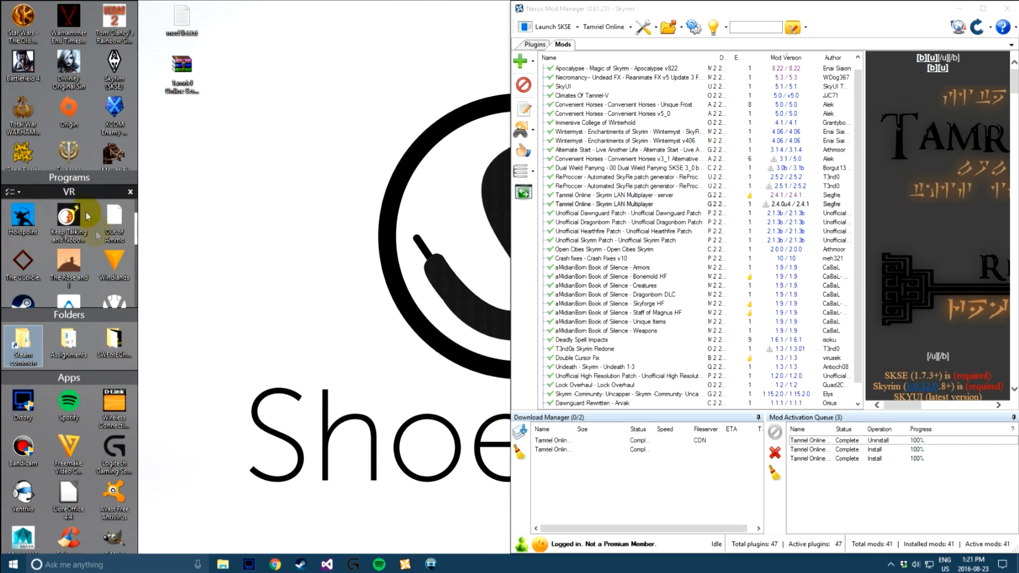
Step: Open a File Explorer window on the Skyrim folder inside Steam's steamapps\common folder
{"action": "left_click", "coordinate": [222, 561]}
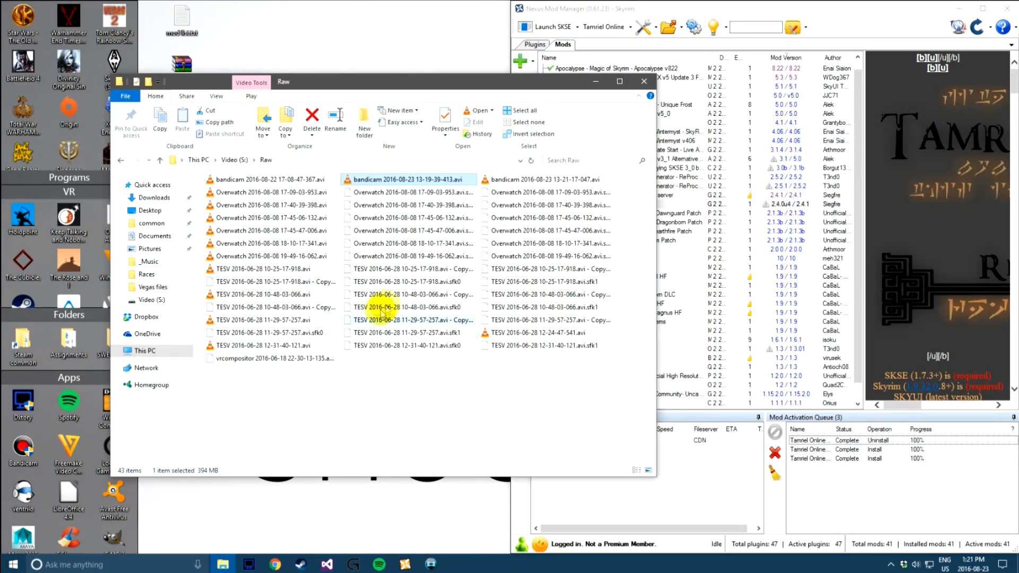
{"action": "left_click", "coordinate": [236, 160]}
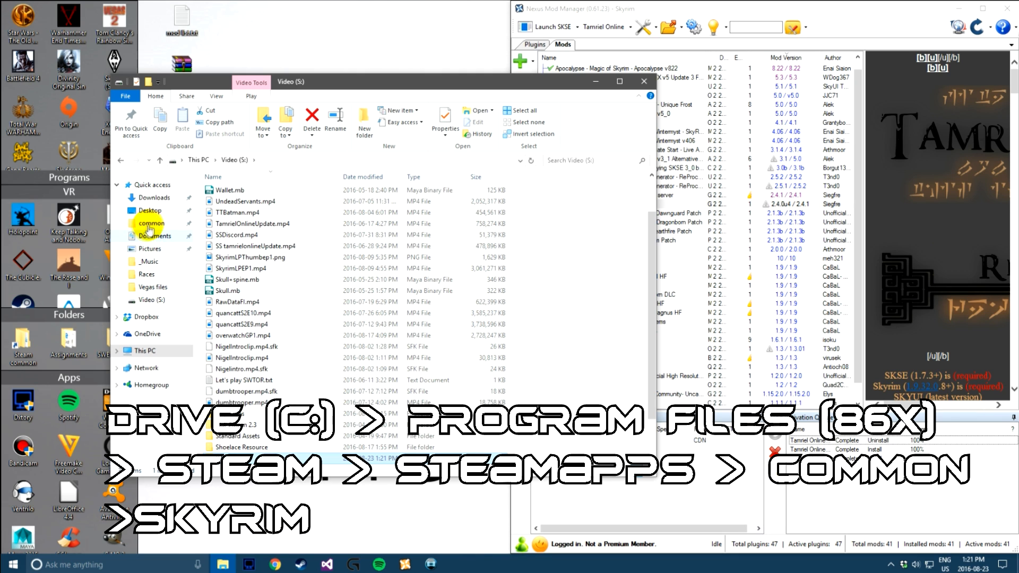
{"action": "left_click", "coordinate": [148, 225]}
{"action": "scroll", "coordinate": [276, 318], "scroll_direction": "down", "scroll_amount": 15}
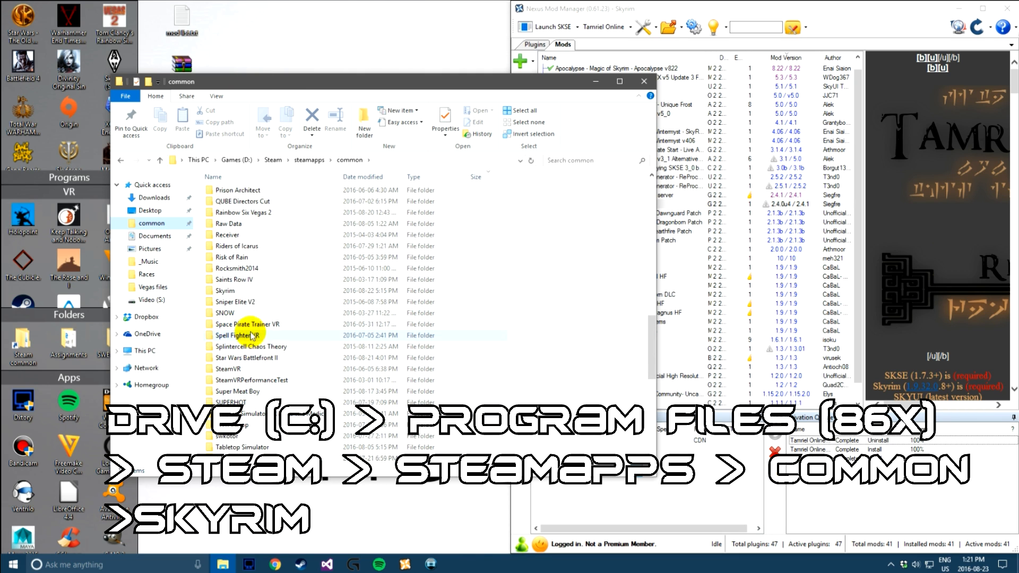
{"action": "double_click", "coordinate": [226, 291]}
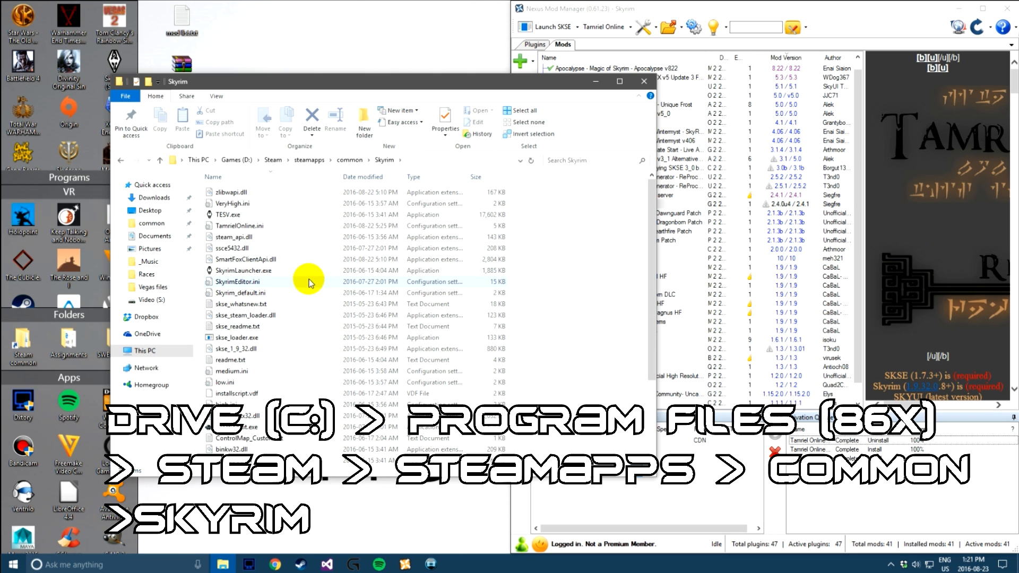
Step: Open TamrielOnline.ini from the Skyrim folder in Notepad and move its window higher over the folder window
{"action": "scroll", "coordinate": [409, 324], "scroll_direction": "down", "scroll_amount": 3}
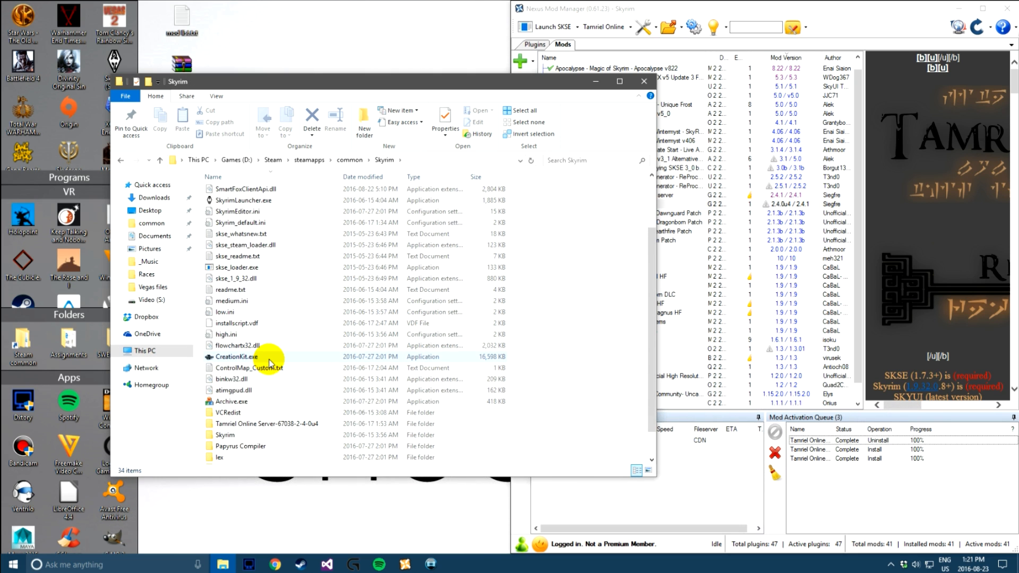
{"action": "scroll", "coordinate": [269, 360], "scroll_direction": "up", "scroll_amount": 2}
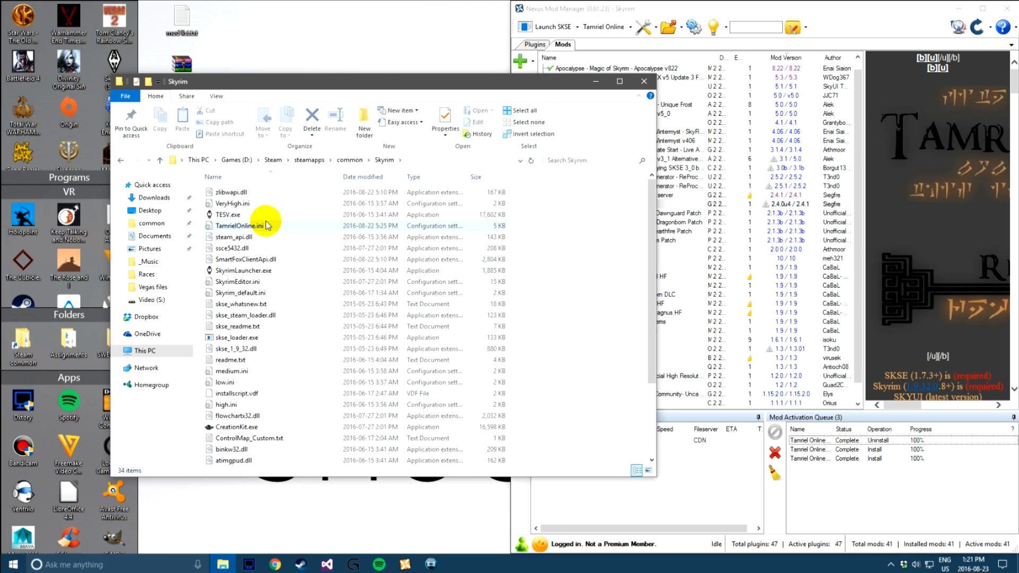
{"action": "double_click", "coordinate": [272, 227]}
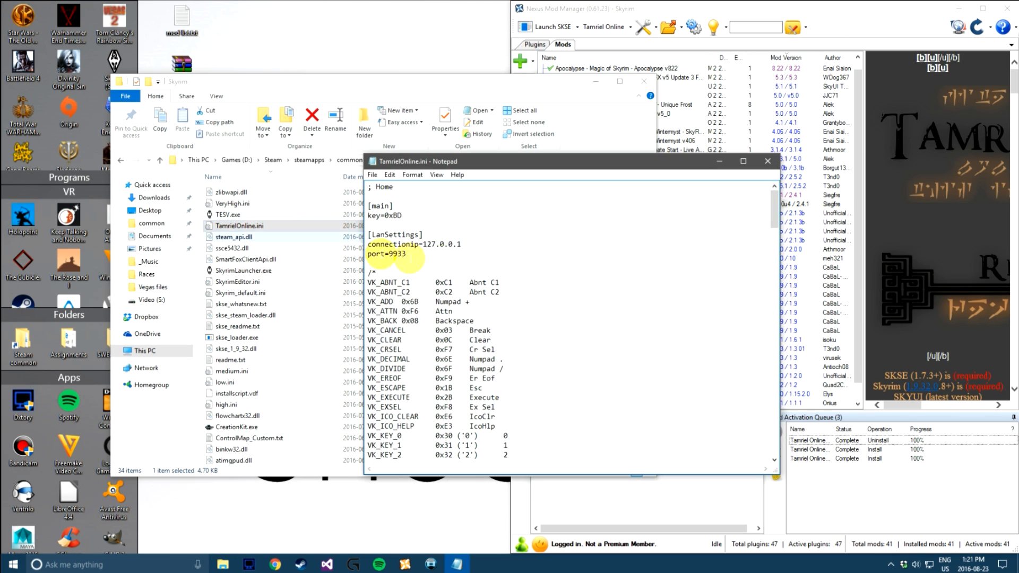
{"action": "left_click_drag", "start_coordinate": [574, 163], "coordinate": [513, 106]}
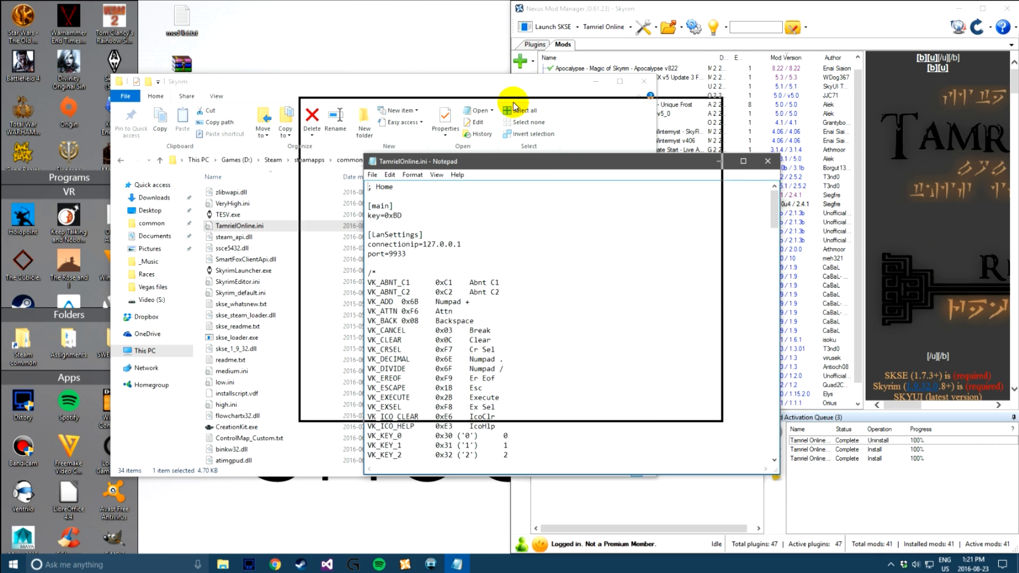
Step: Examine the connectionip and port entries under [LanSettings], the key entry under [main] and the key code list in TamrielOnline.ini
{"action": "left_click", "coordinate": [424, 195]}
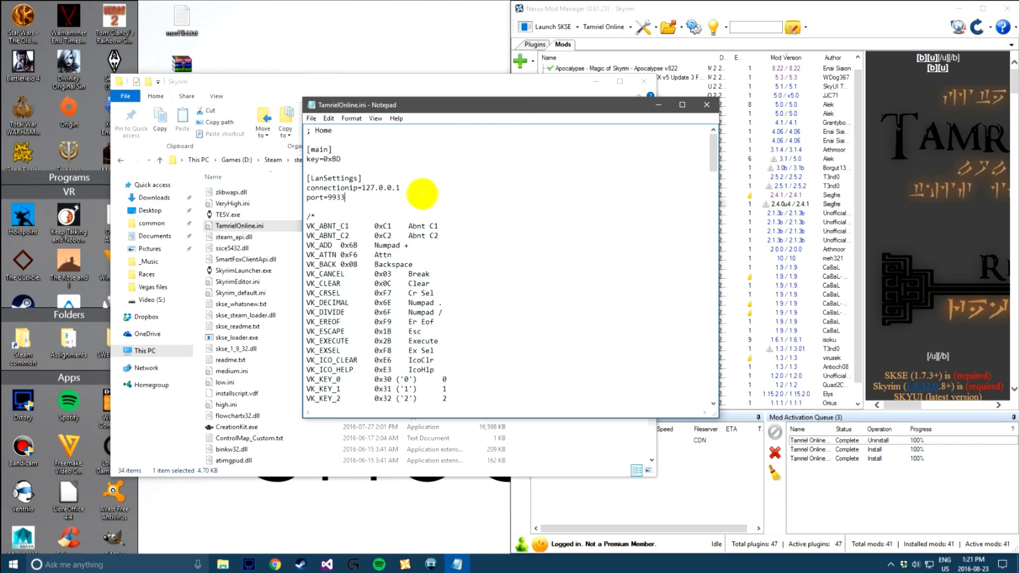
{"action": "left_click_drag", "start_coordinate": [419, 192], "coordinate": [360, 178]}
{"action": "left_click", "coordinate": [414, 188]}
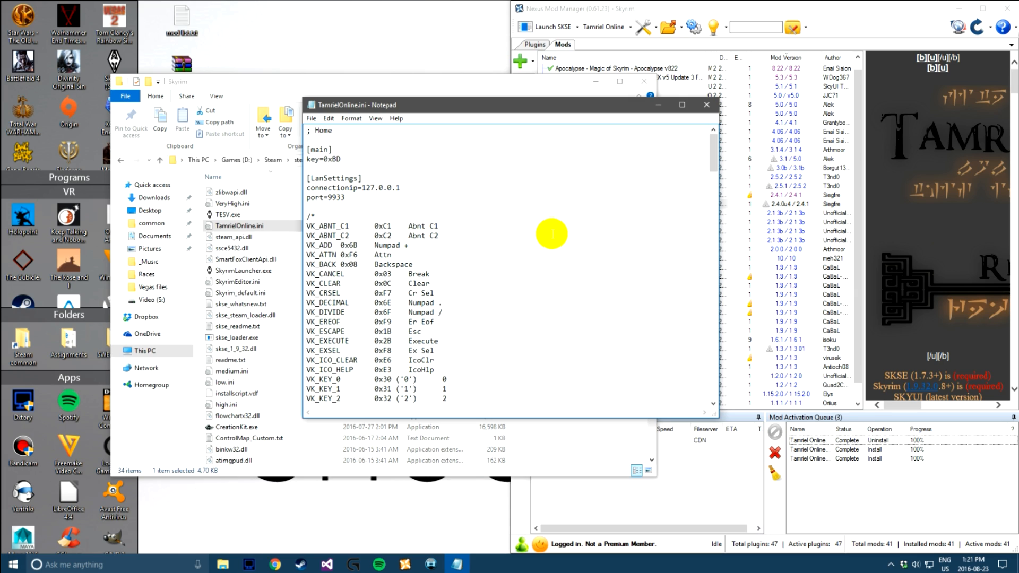
{"action": "scroll", "coordinate": [469, 223], "scroll_direction": "down", "scroll_amount": 1}
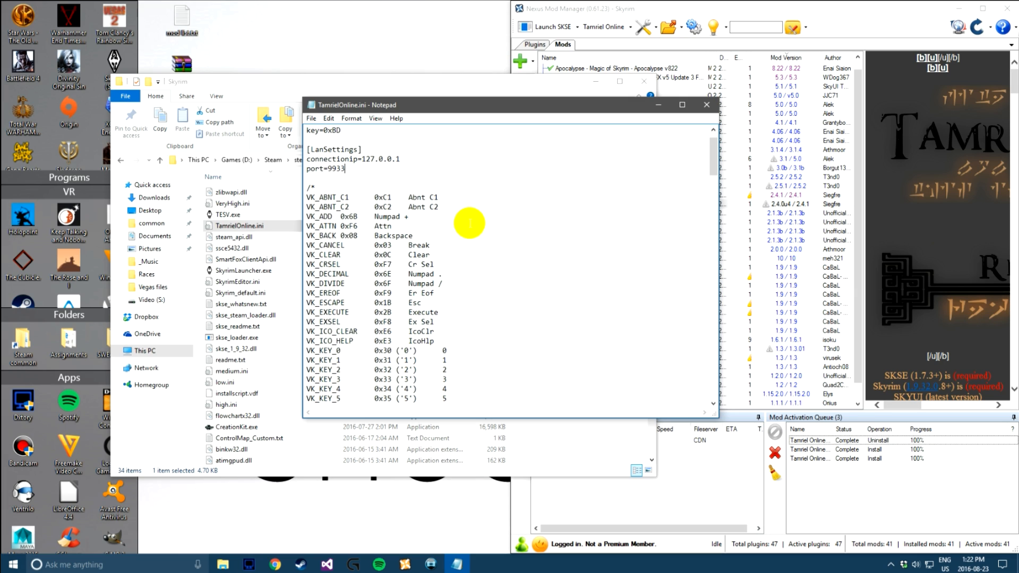
{"action": "scroll", "coordinate": [469, 223], "scroll_direction": "up", "scroll_amount": 1}
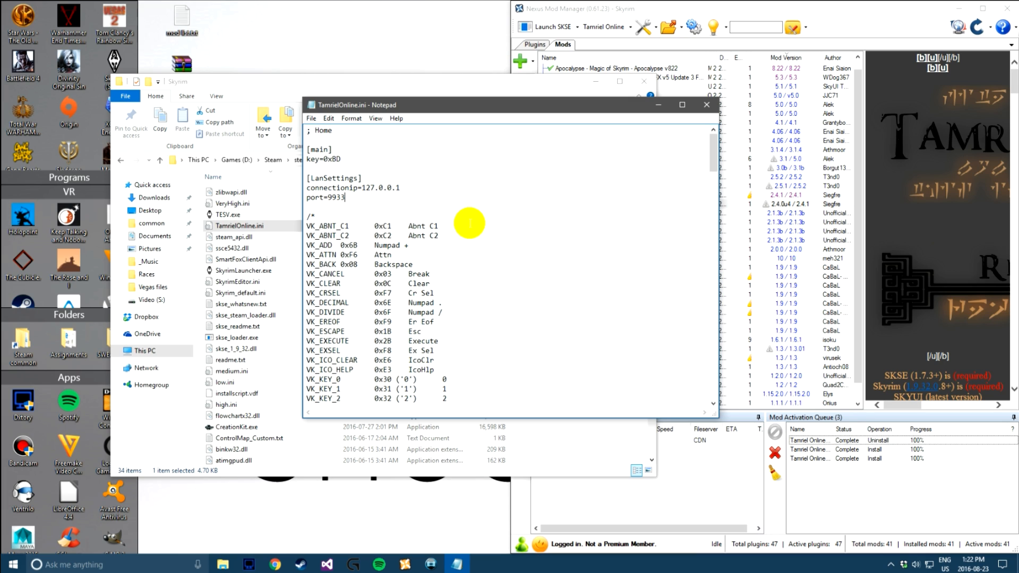
{"action": "scroll", "coordinate": [469, 223], "scroll_direction": "down", "scroll_amount": 11}
{"action": "scroll", "coordinate": [483, 229], "scroll_direction": "down", "scroll_amount": 4}
{"action": "scroll", "coordinate": [488, 234], "scroll_direction": "up", "scroll_amount": 15}
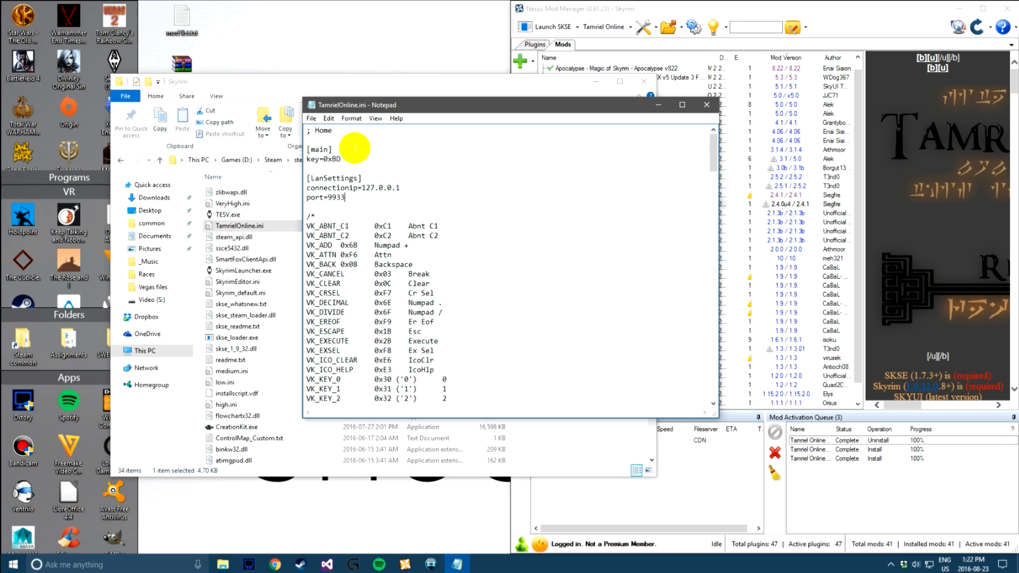
{"action": "scroll", "coordinate": [467, 207], "scroll_direction": "down", "scroll_amount": 4}
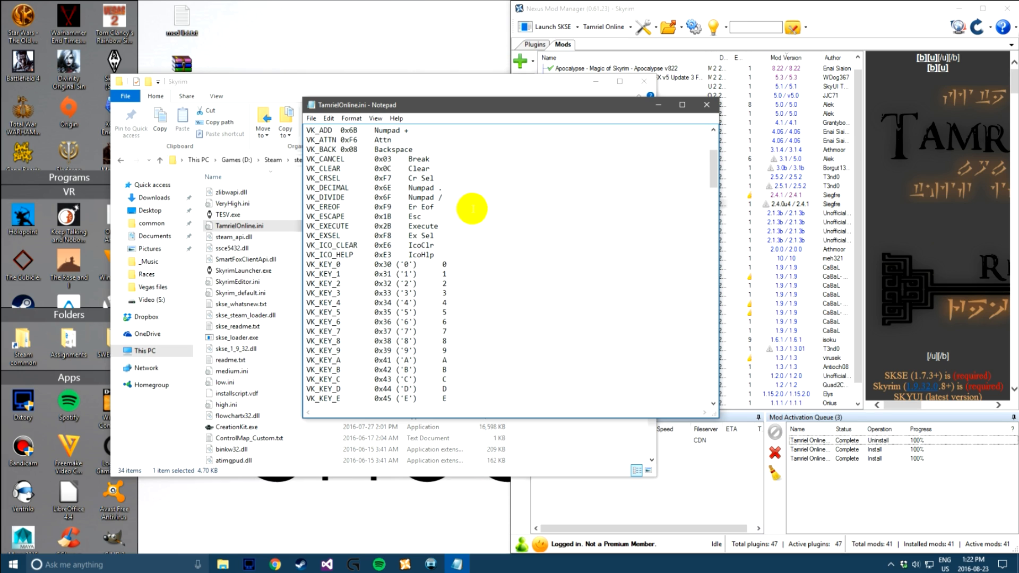
{"action": "scroll", "coordinate": [520, 273], "scroll_direction": "up", "scroll_amount": 4}
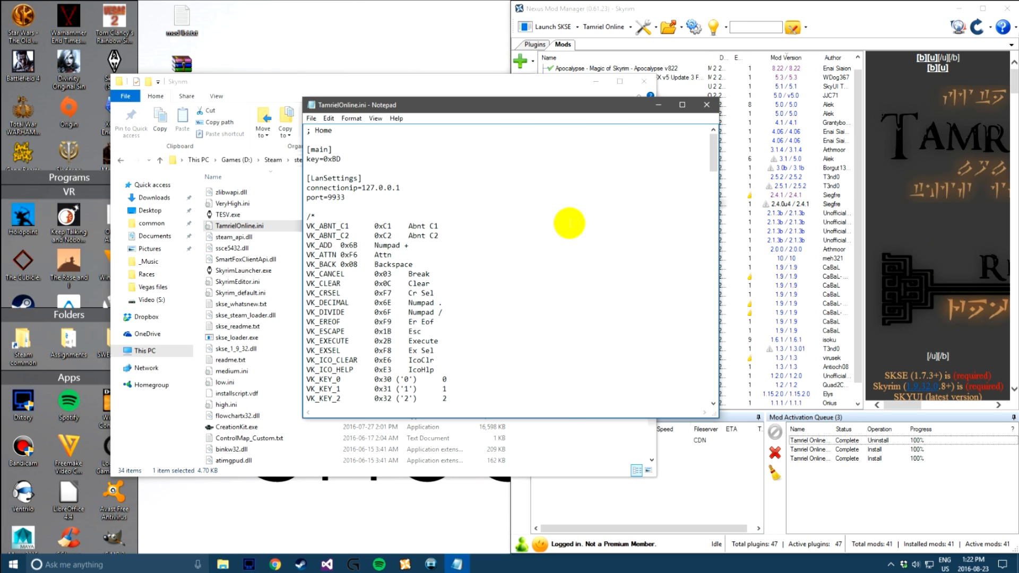
Step: Save and close TamrielOnline.ini, and minimize the Skyrim folder window
{"action": "left_click", "coordinate": [311, 118]}
{"action": "left_click", "coordinate": [329, 154]}
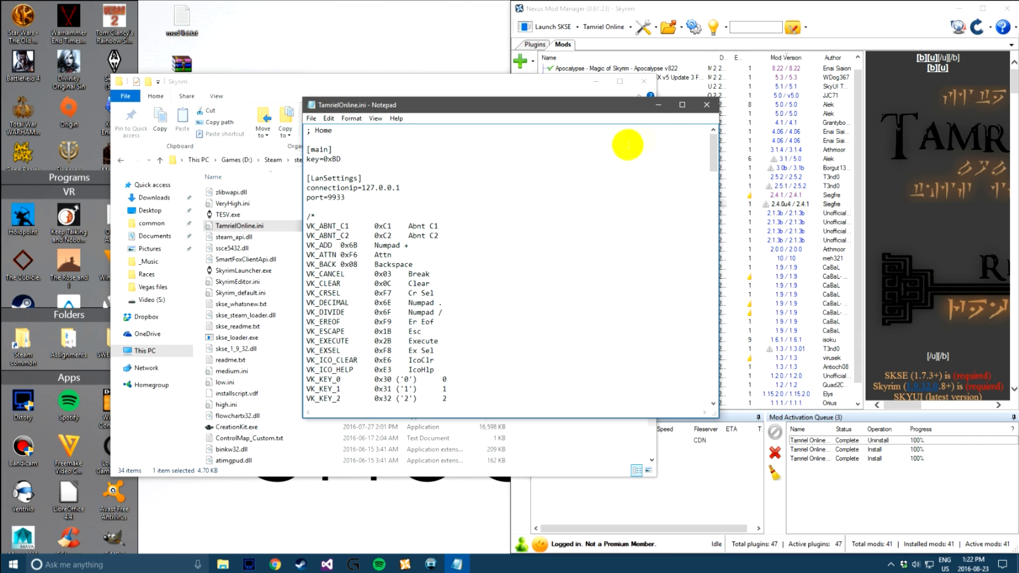
{"action": "left_click", "coordinate": [706, 105]}
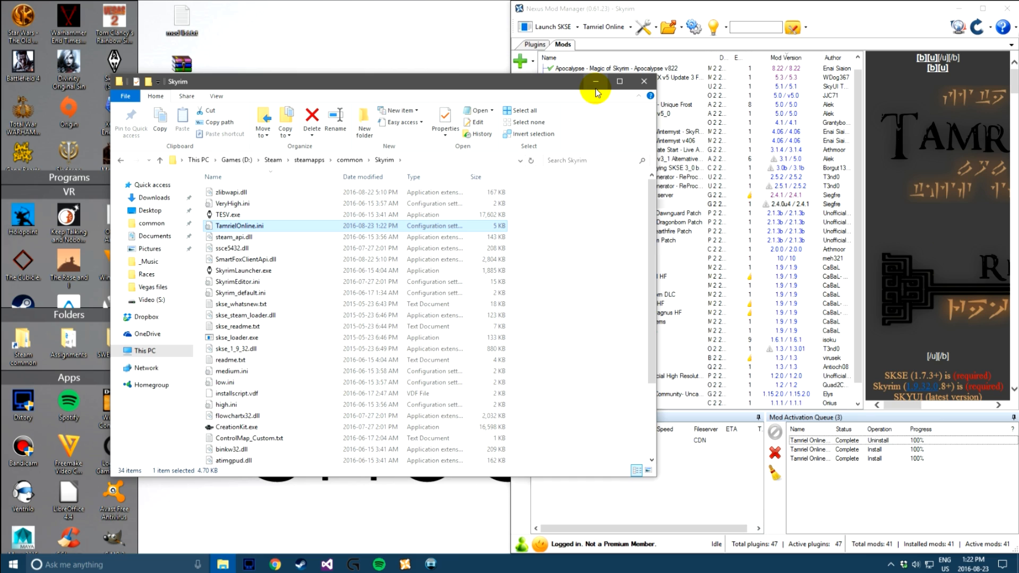
{"action": "left_click", "coordinate": [596, 83]}
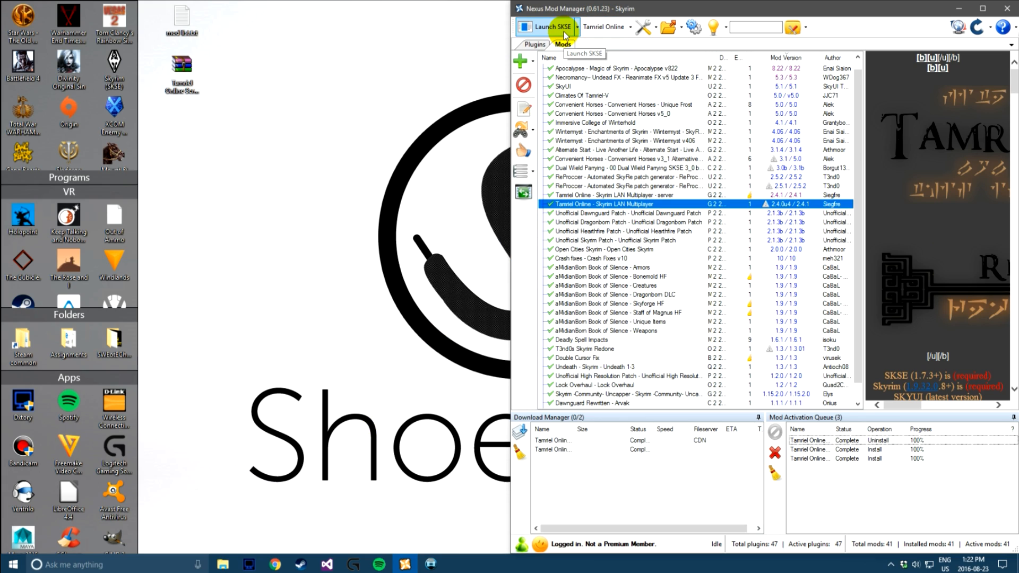
Step: Review the Skyrim mods listed in mod list.txt on the desktop beside the mod manager, and minimize the list
{"action": "left_click", "coordinate": [401, 93]}
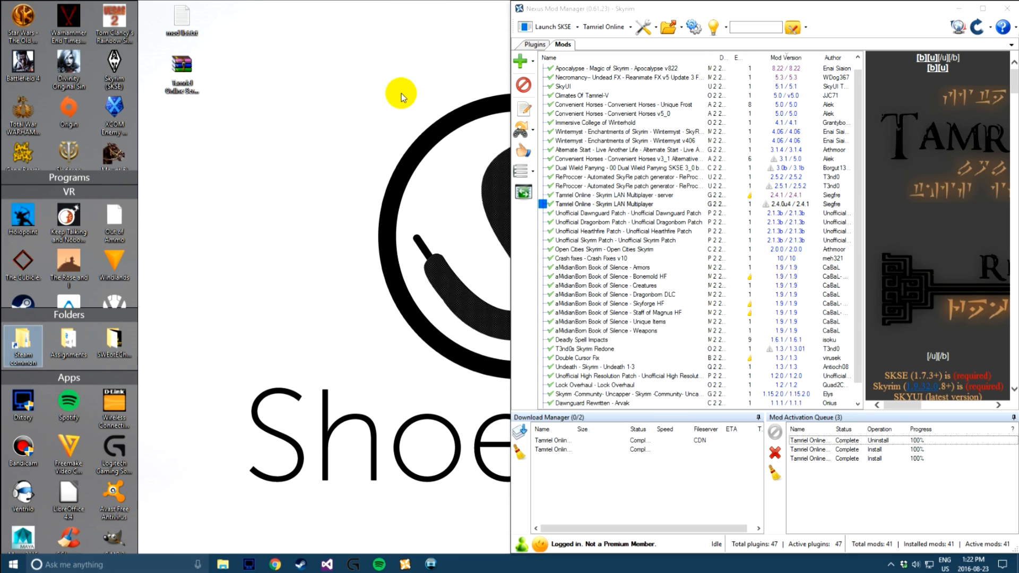
{"action": "double_click", "coordinate": [179, 20]}
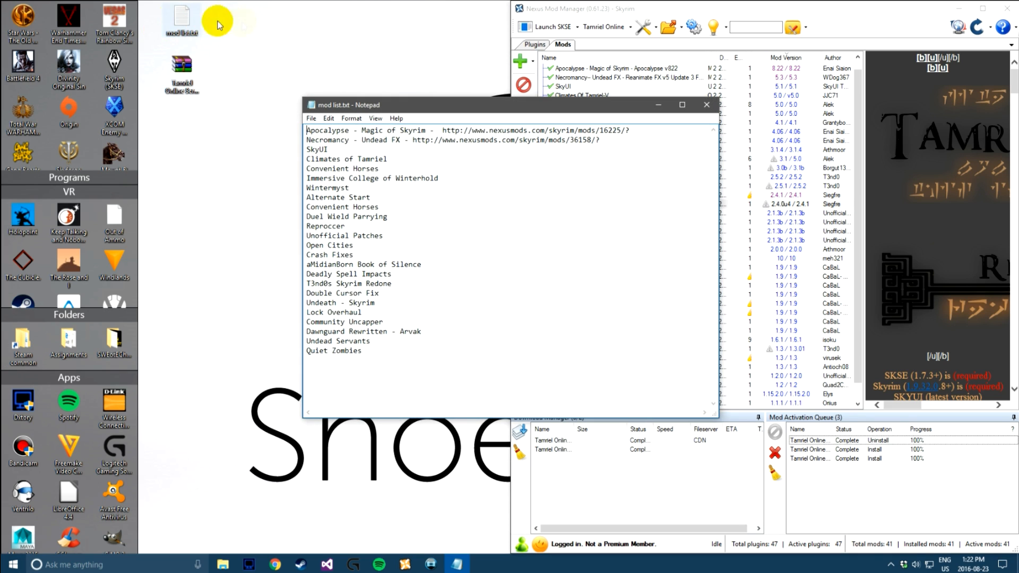
{"action": "left_click_drag", "start_coordinate": [546, 104], "coordinate": [318, 95]}
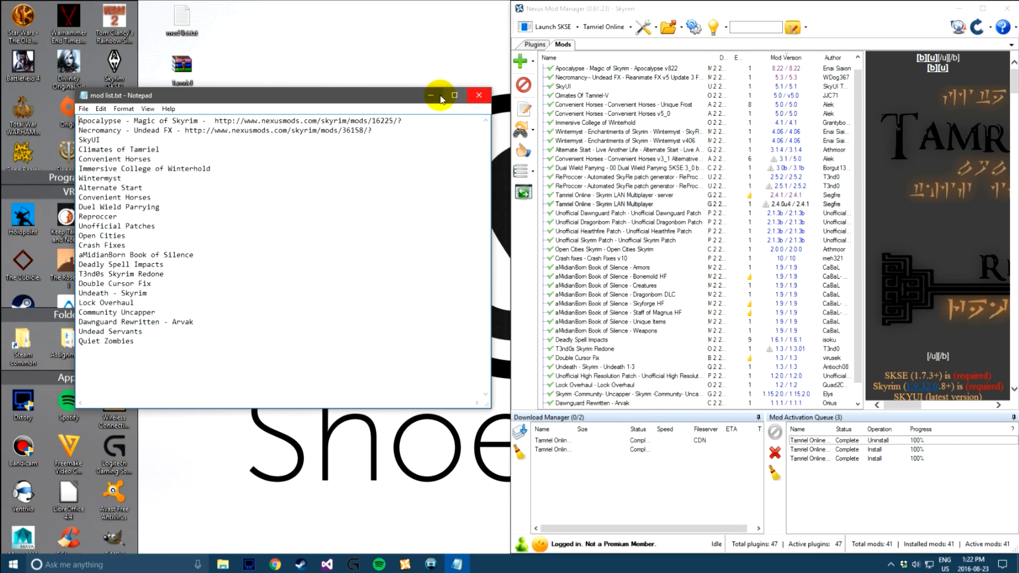
{"action": "left_click", "coordinate": [430, 95]}
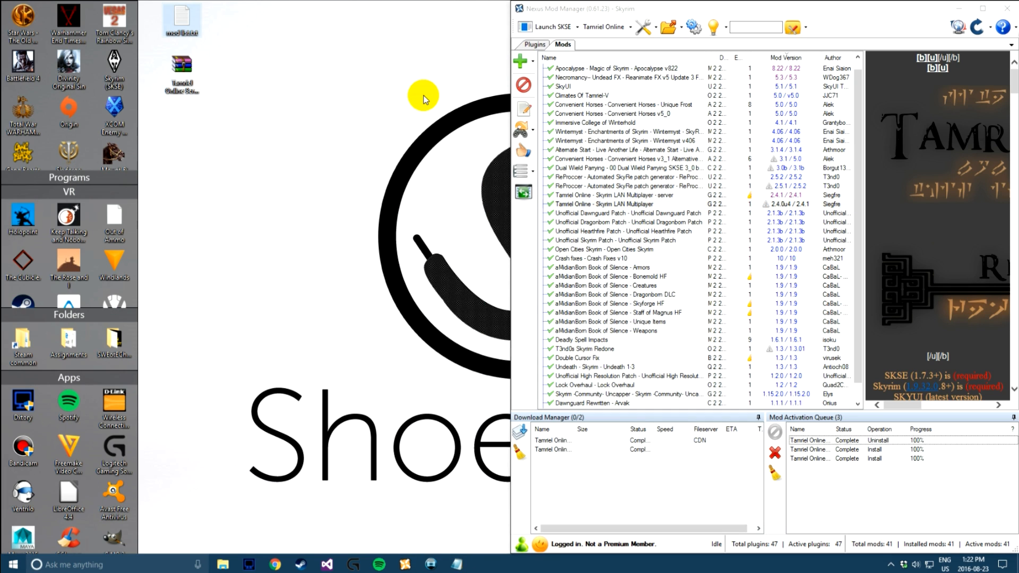